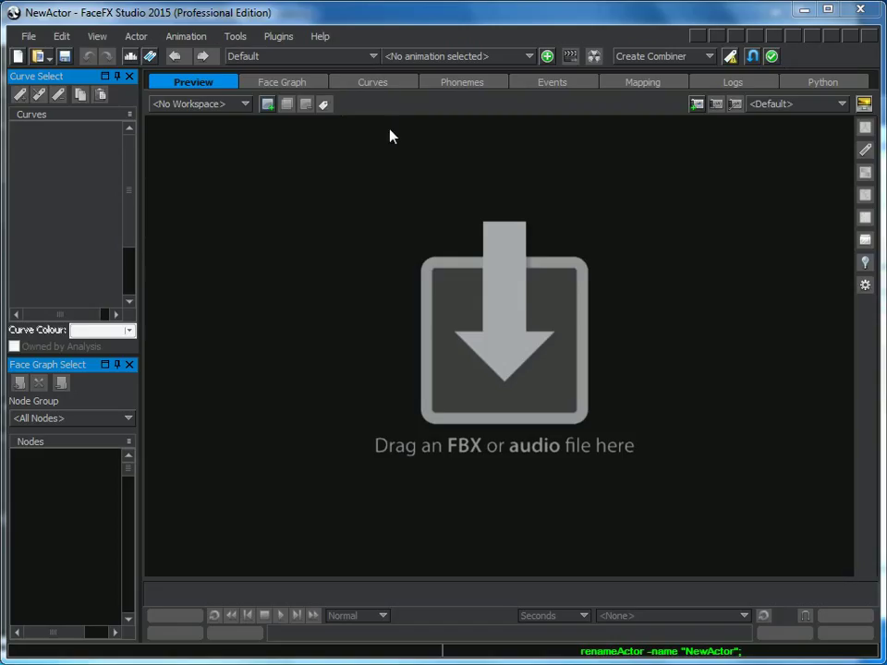
Import Morph.fbx into FaceFX Studio with the Batch-Export.txt batch file and accept the morph-node notice
{"action": "mouse_move", "coordinate": [12, 120]}
{"action": "left_click", "coordinate": [103, 123]}
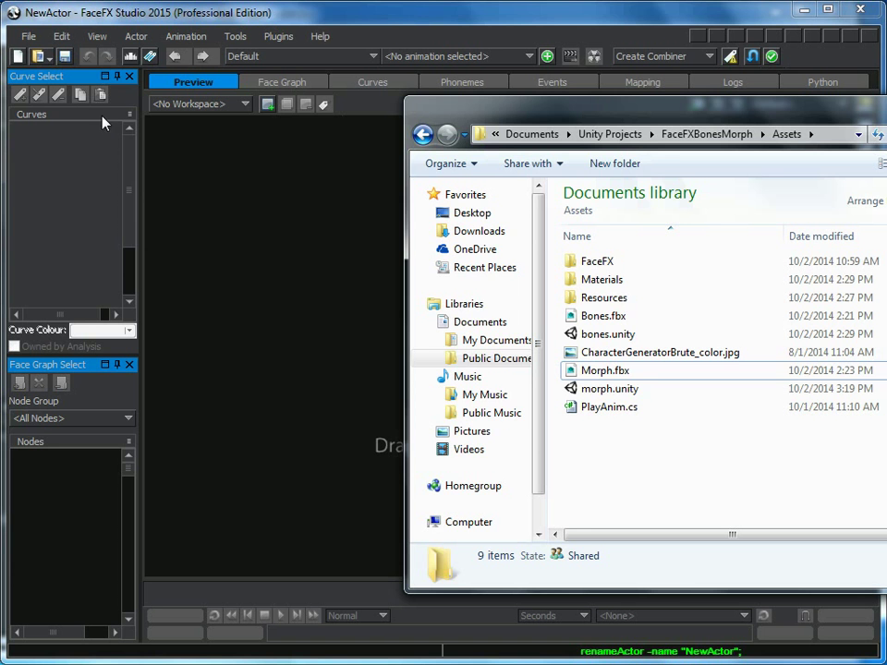
{"action": "left_click_drag", "start_coordinate": [602, 370], "coordinate": [350, 407]}
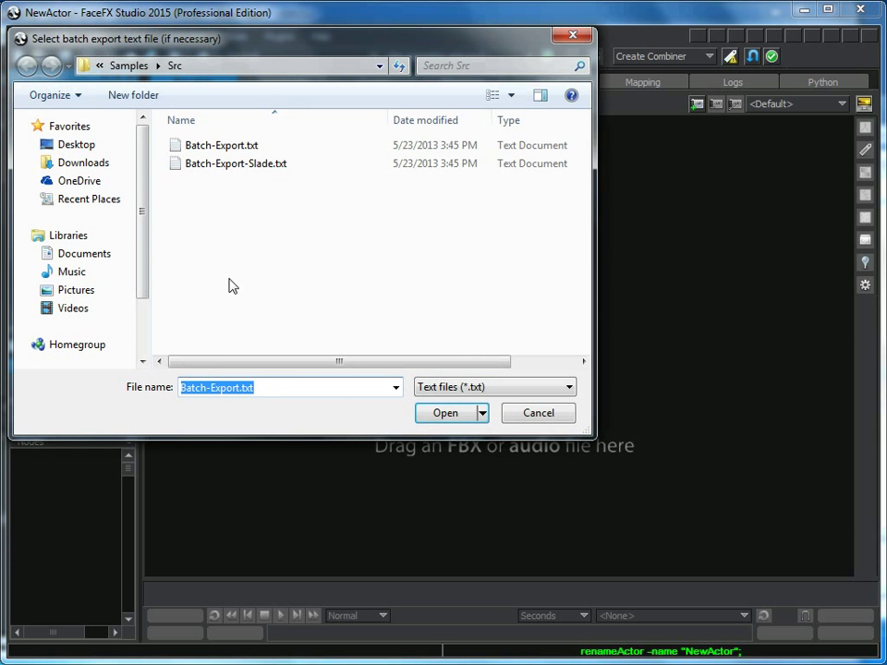
{"action": "left_click", "coordinate": [218, 147]}
{"action": "left_click", "coordinate": [446, 413]}
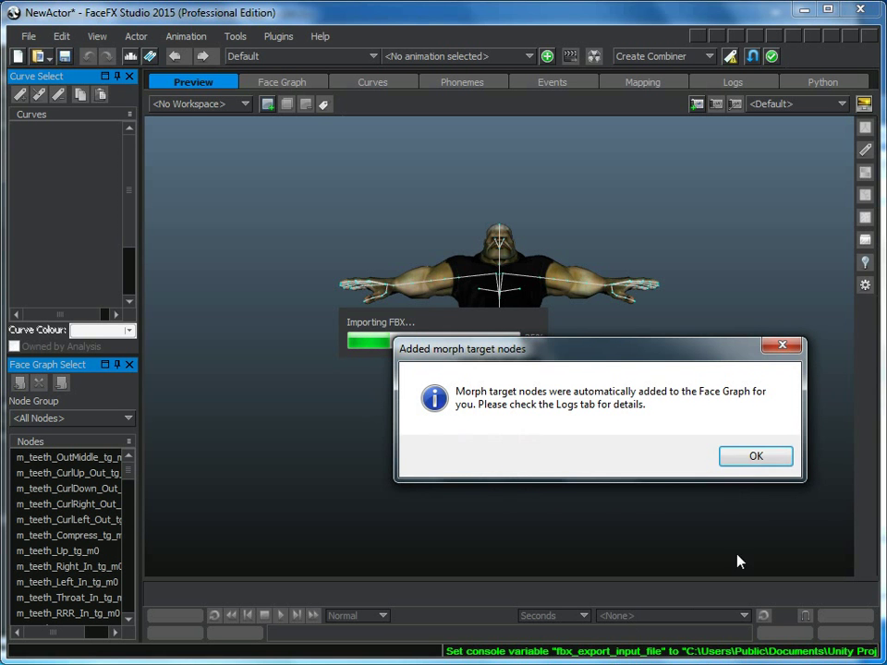
{"action": "left_click", "coordinate": [755, 459]}
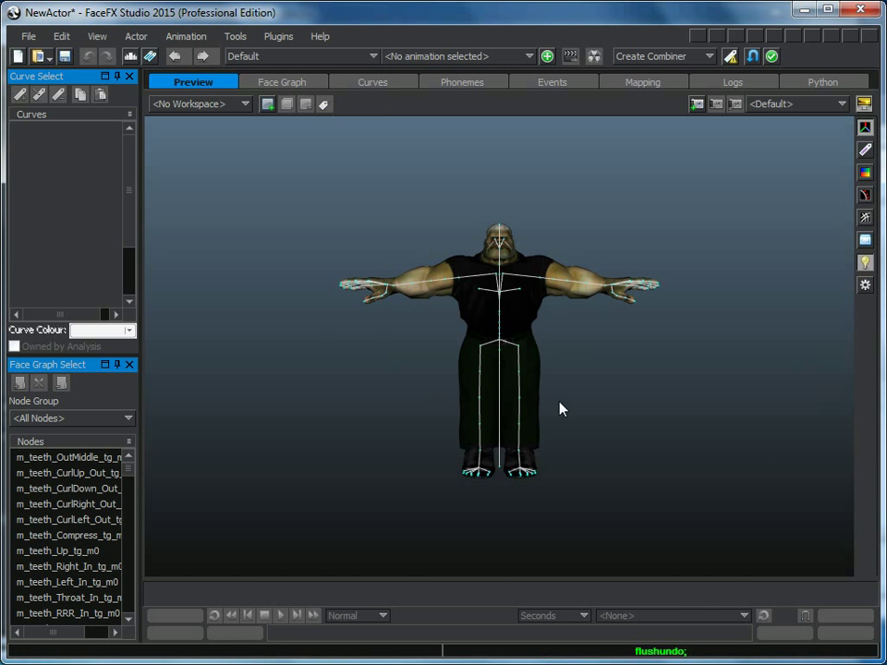
Zoom and orbit the preview camera to inspect the brute's face and arms
{"action": "middle_click_drag", "start_coordinate": [551, 246], "coordinate": [551, 327]}
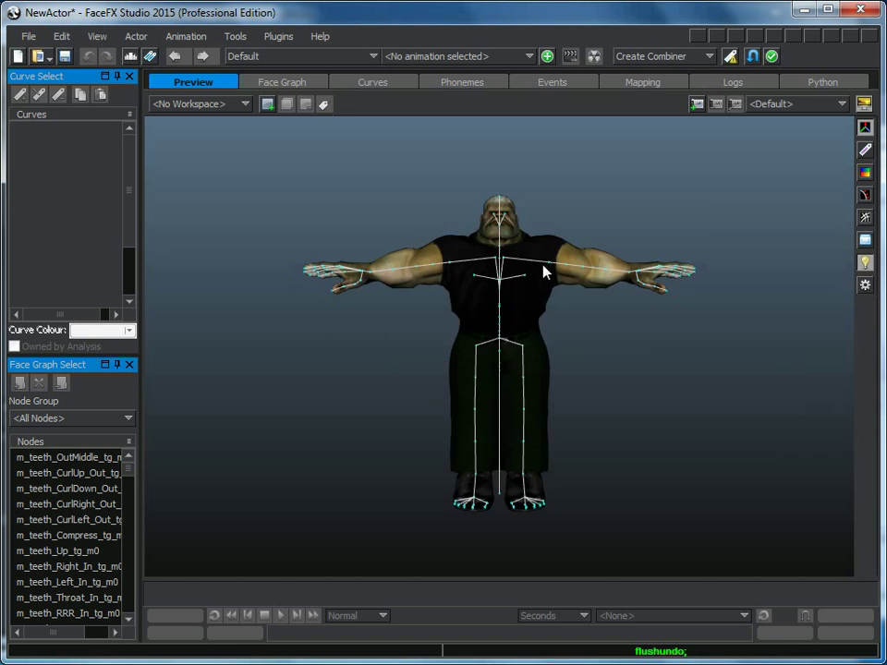
{"action": "mouse_move", "coordinate": [546, 272]}
{"action": "middle_mouse_down"}
{"action": "mouse_move", "coordinate": [542, 327]}
{"action": "mouse_move", "coordinate": [564, 559]}
{"action": "middle_mouse_up"}
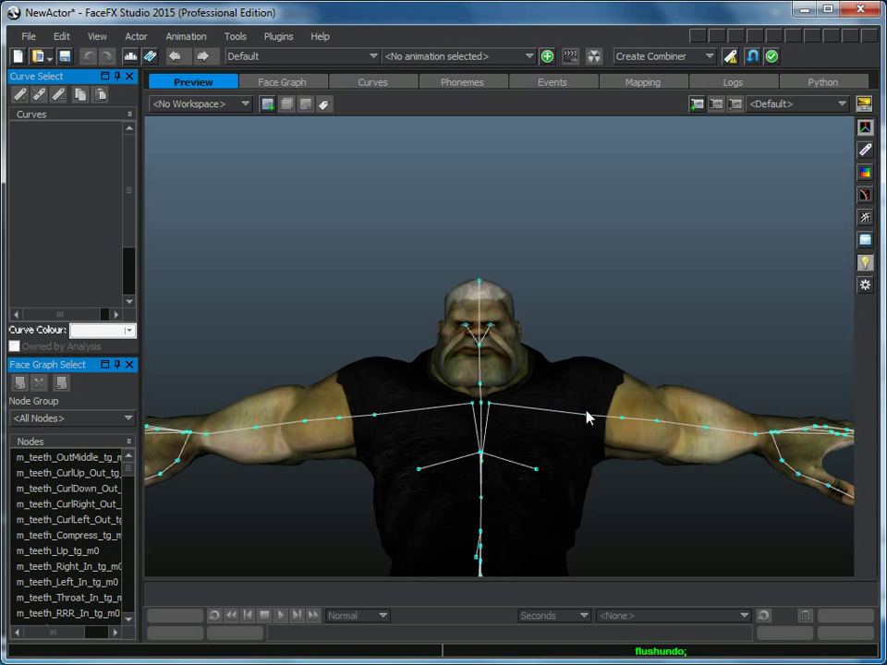
{"action": "left_click_drag", "start_coordinate": [579, 420], "coordinate": [599, 422]}
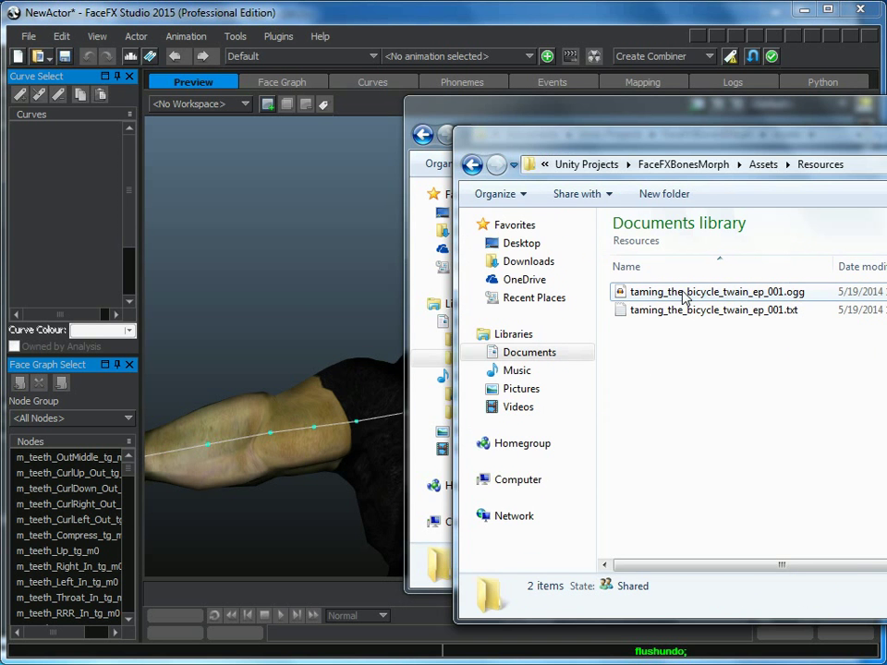
Generate the animation from taming_the_bicycle_twain_ep_001.ogg, then play and stop it once
{"action": "left_click", "coordinate": [687, 294]}
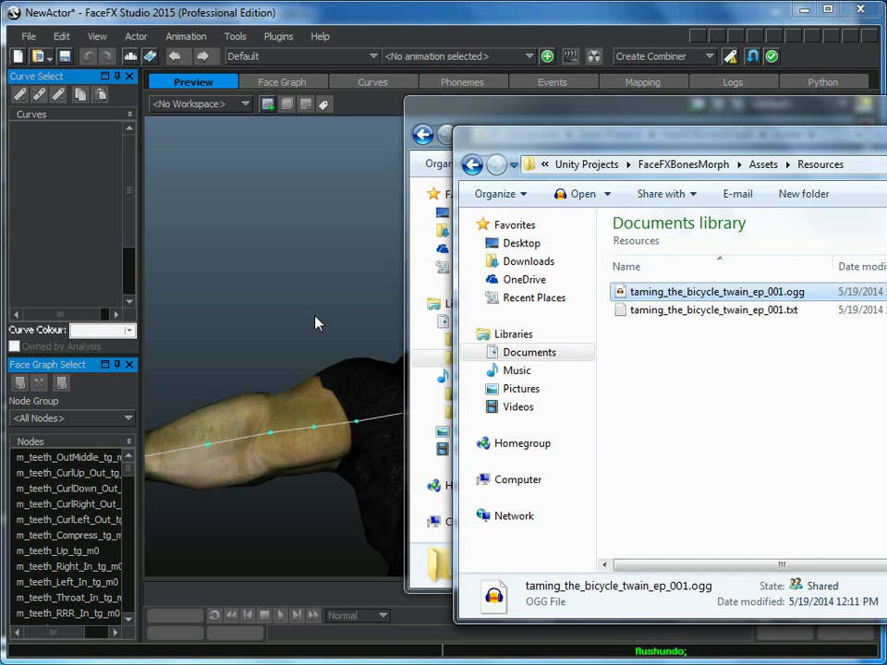
{"action": "left_click", "coordinate": [378, 16]}
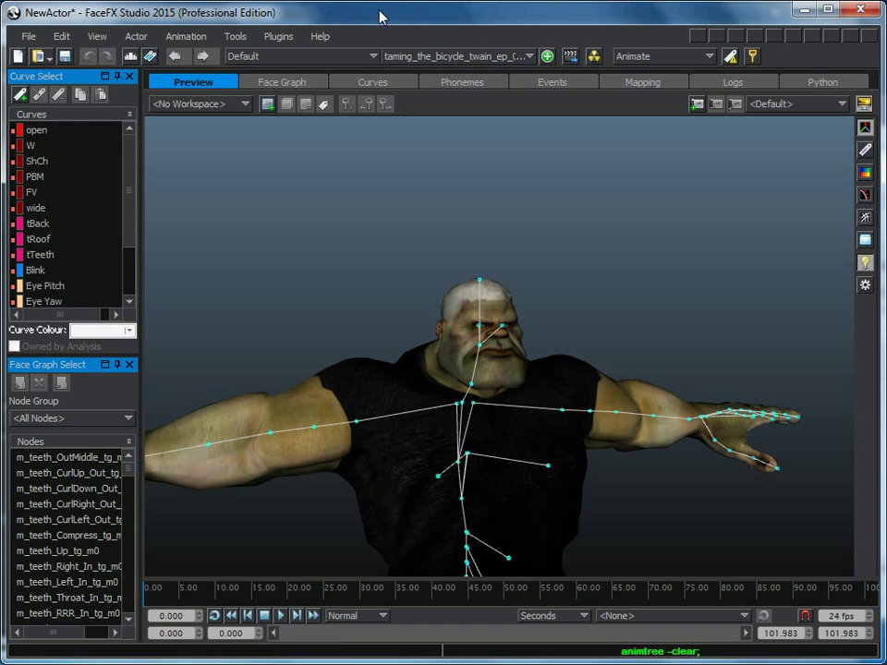
{"action": "left_click", "coordinate": [282, 616]}
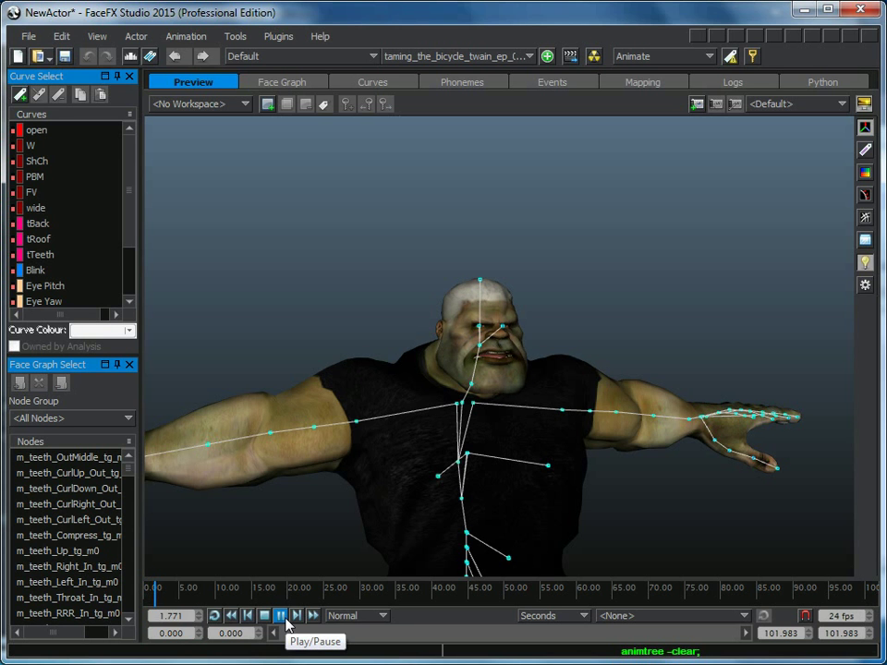
{"action": "left_click", "coordinate": [264, 616]}
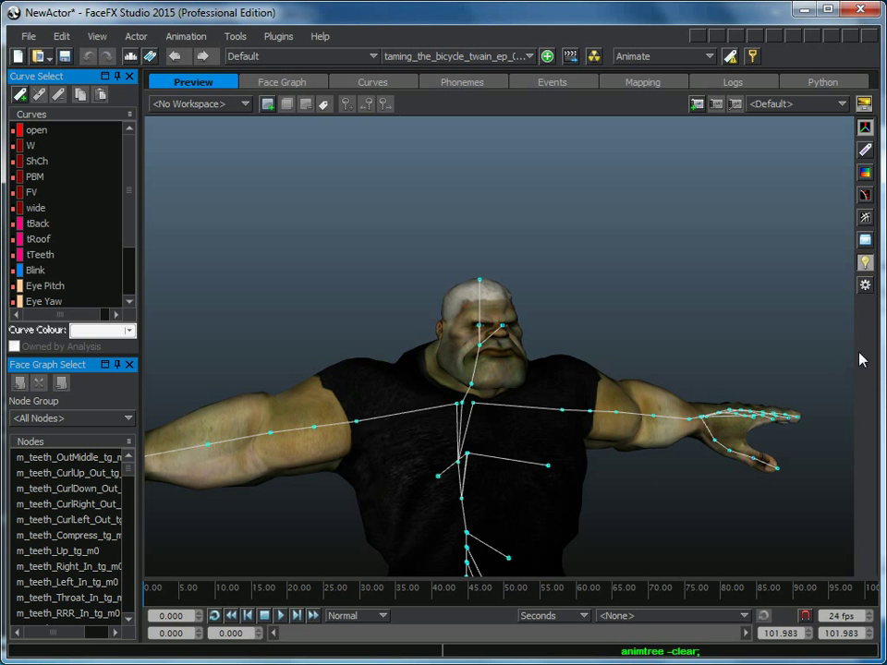
Hide the skeleton overlay and move the camera closer to the textured brute
{"action": "left_click", "coordinate": [864, 149]}
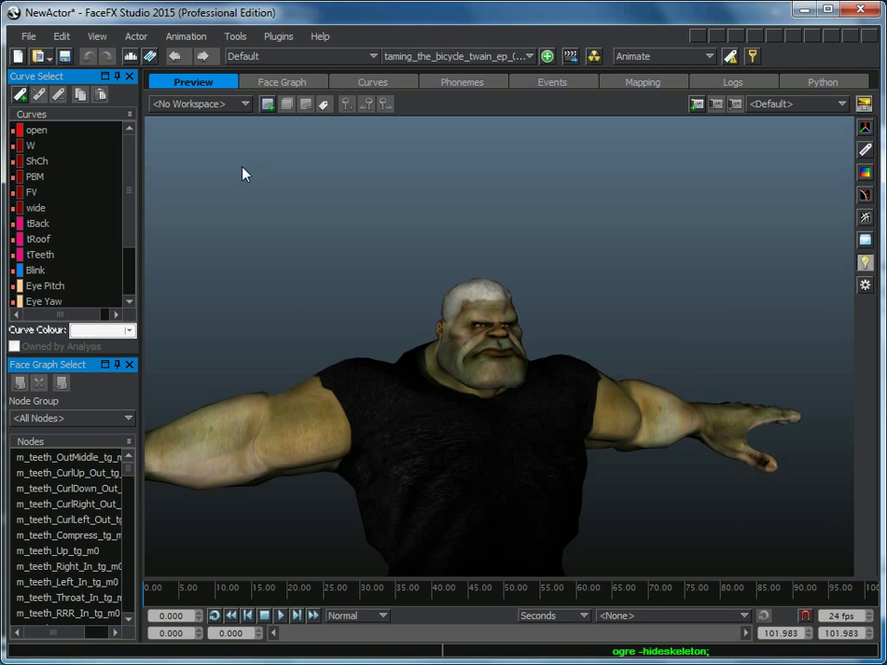
{"action": "scroll", "coordinate": [481, 318], "scroll_direction": "up", "scroll_amount": 5}
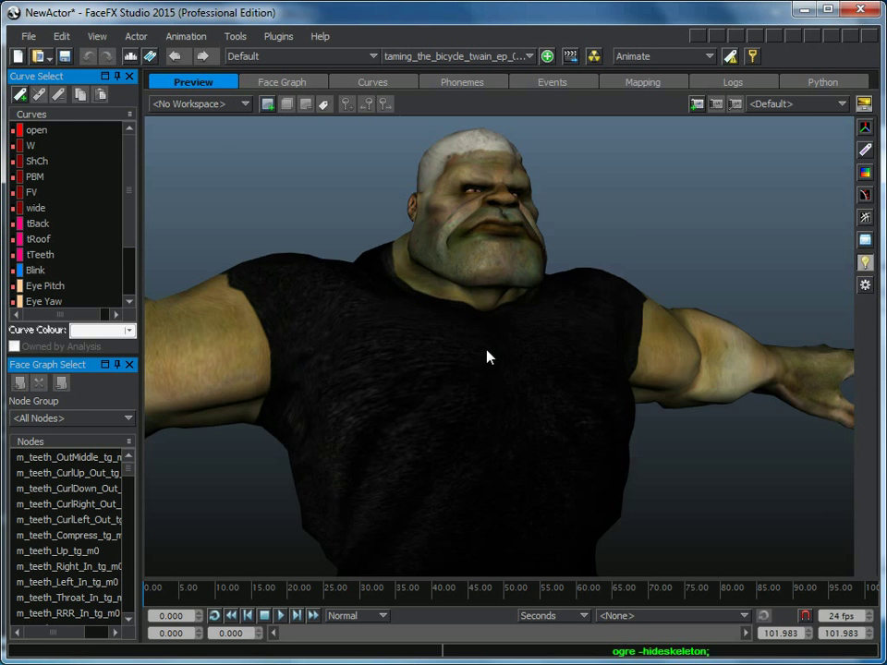
{"action": "left_click_drag", "start_coordinate": [498, 389], "coordinate": [497, 410]}
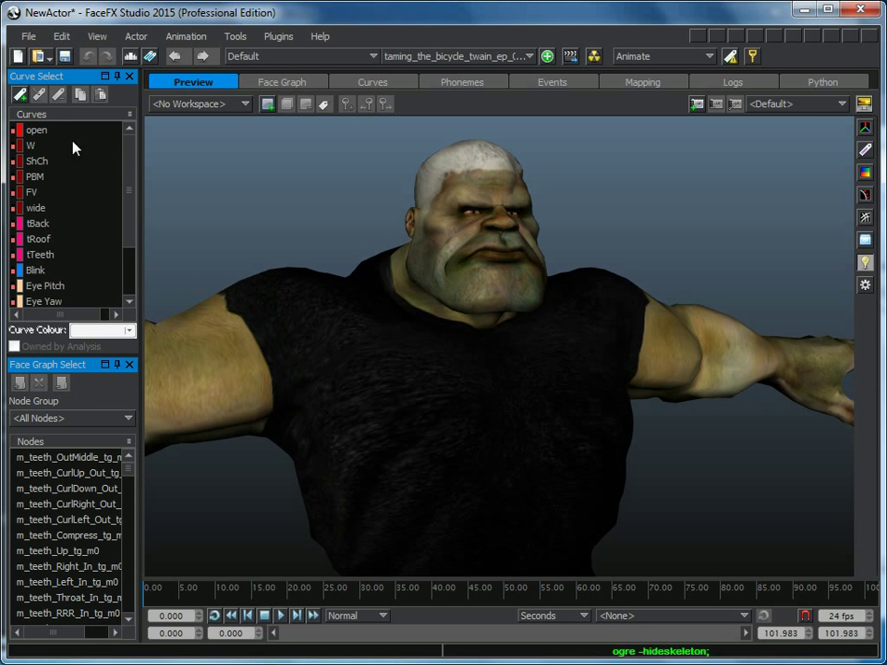
Browse the File menu's import/export options, leaving the lower list at <None>
{"action": "left_click", "coordinate": [29, 36]}
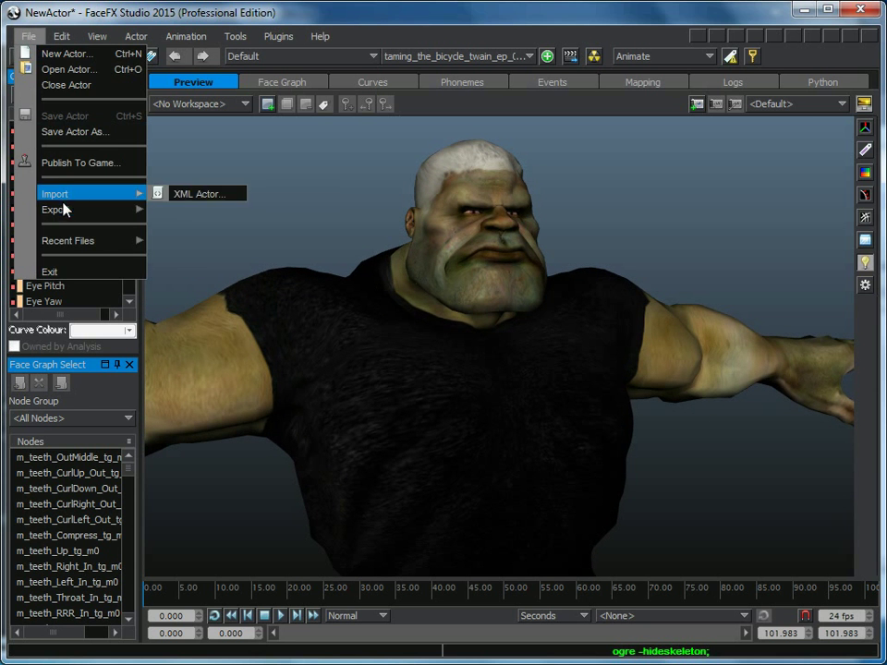
{"action": "mouse_move", "coordinate": [61, 213]}
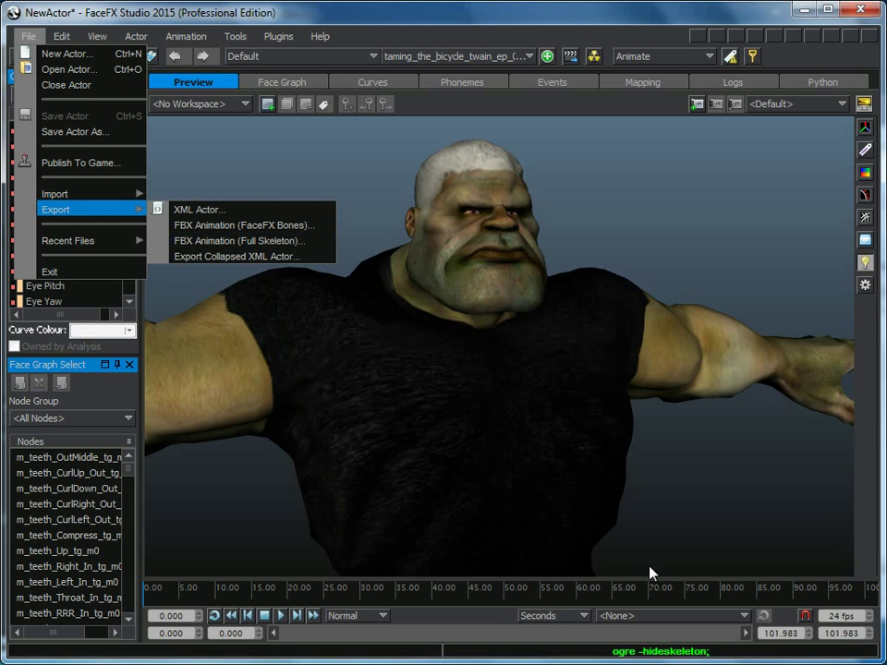
{"action": "left_click", "coordinate": [635, 622]}
{"action": "left_click", "coordinate": [636, 621]}
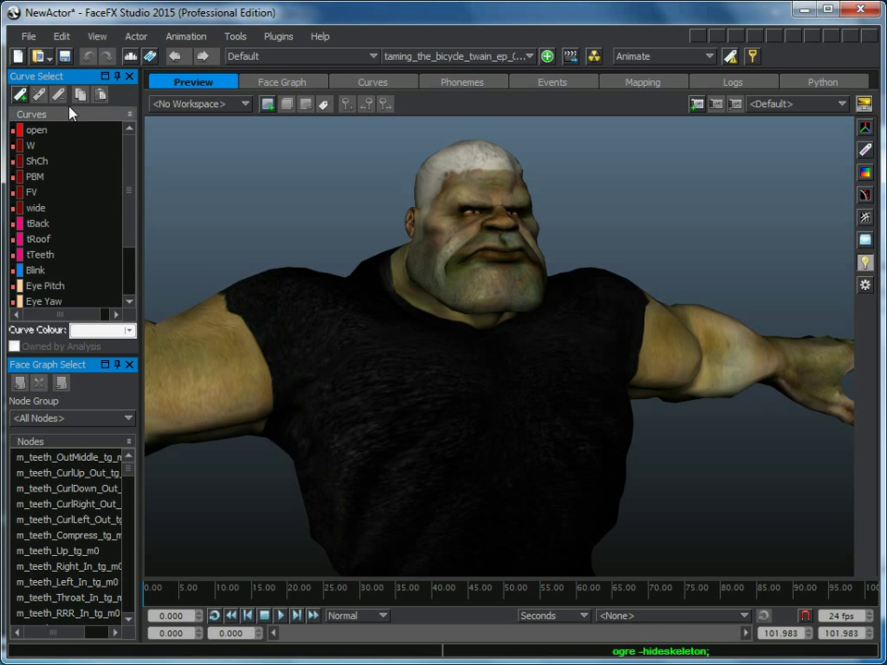
{"action": "left_click", "coordinate": [29, 36]}
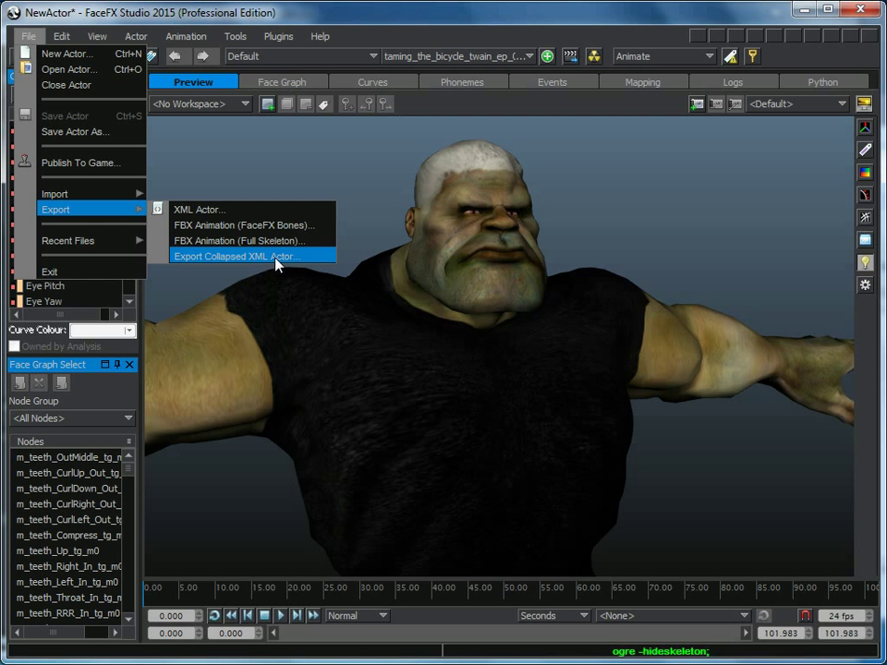
Save the actor as Brute.facefx, replacing the existing file
{"action": "left_click", "coordinate": [282, 271]}
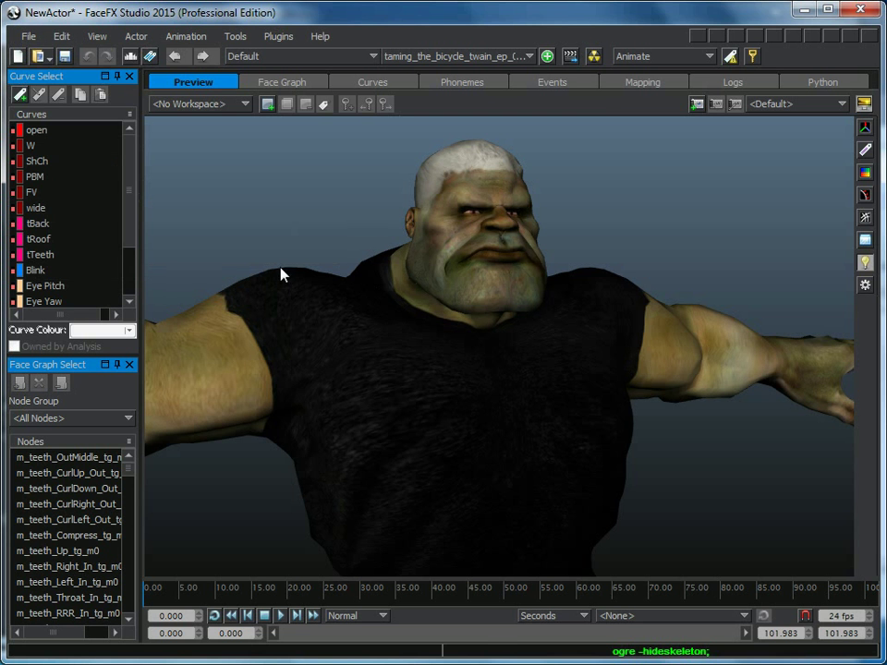
{"action": "left_click", "coordinate": [65, 58]}
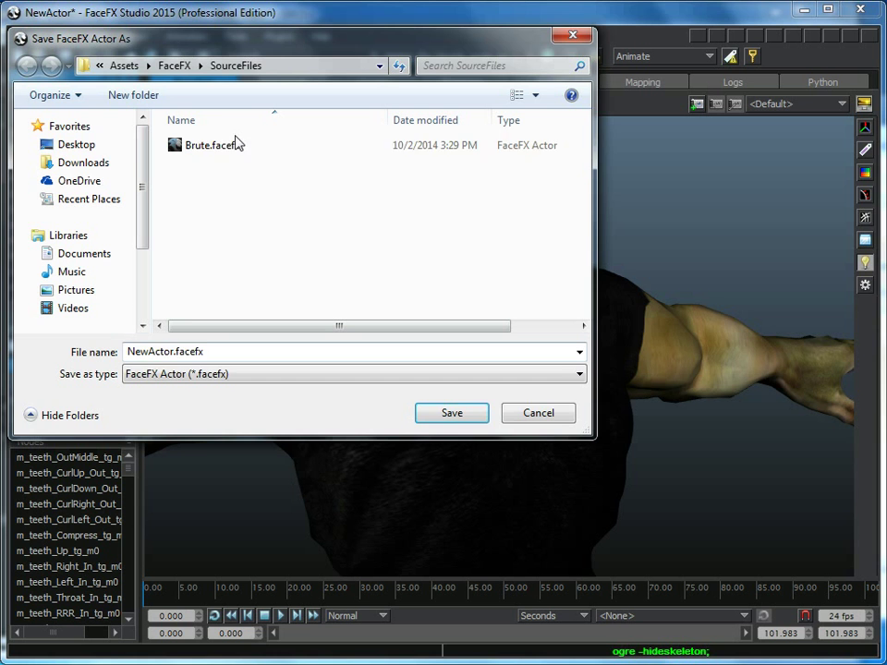
{"action": "left_click", "coordinate": [217, 145]}
{"action": "left_click", "coordinate": [452, 412]}
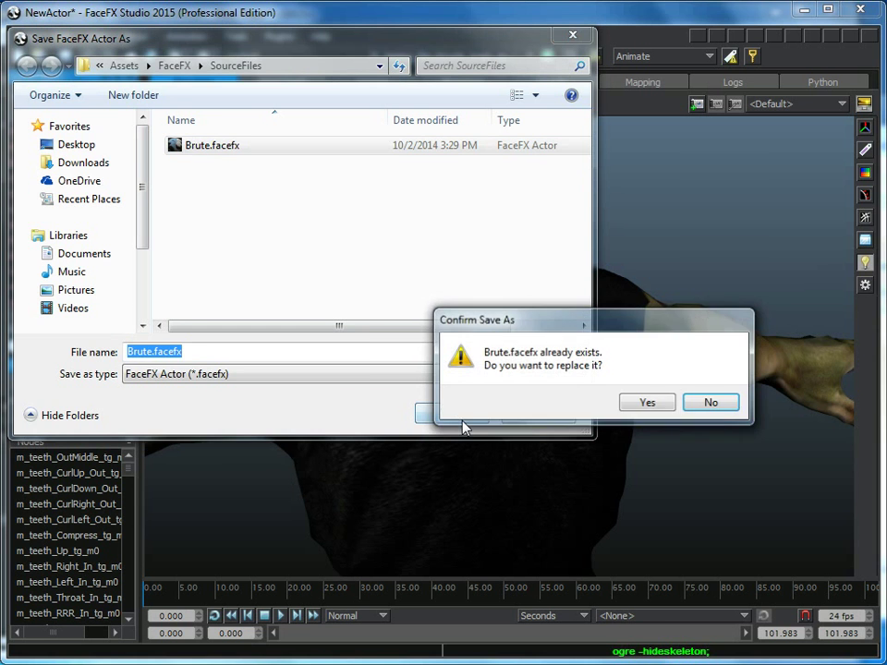
{"action": "left_click", "coordinate": [645, 403]}
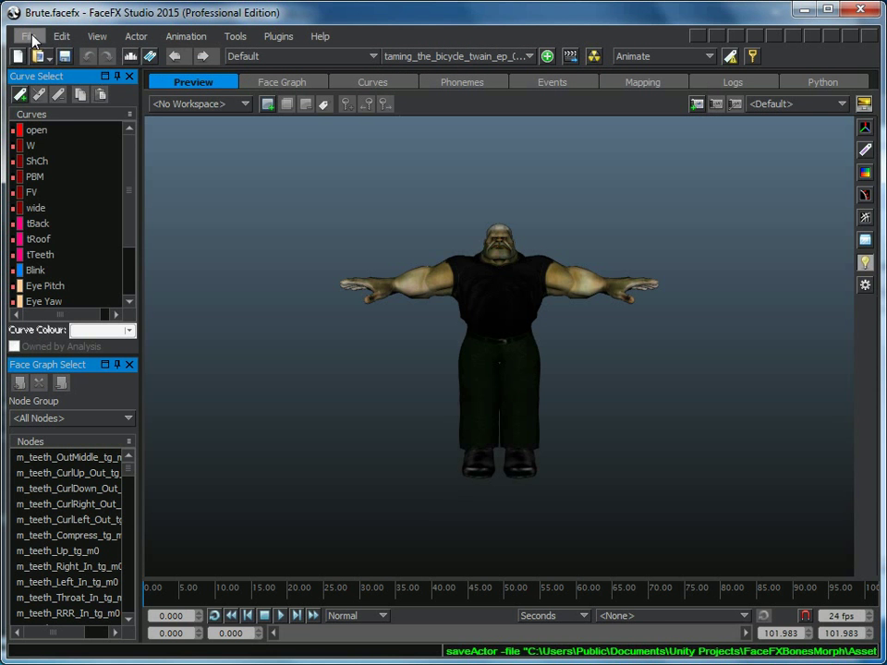
Export a collapsed XML actor over the existing Morph.xml
{"action": "left_click", "coordinate": [29, 36]}
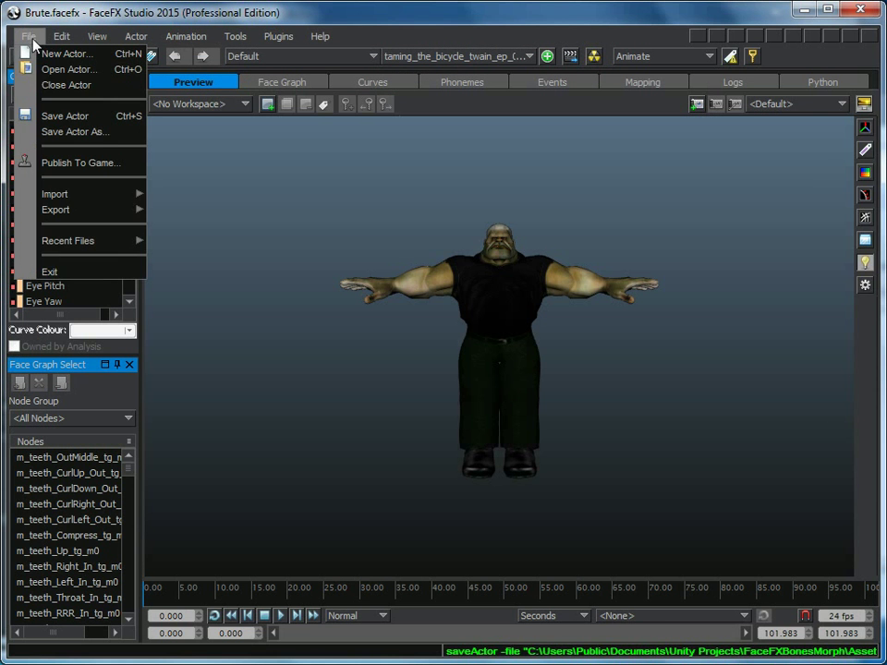
{"action": "left_click", "coordinate": [231, 256]}
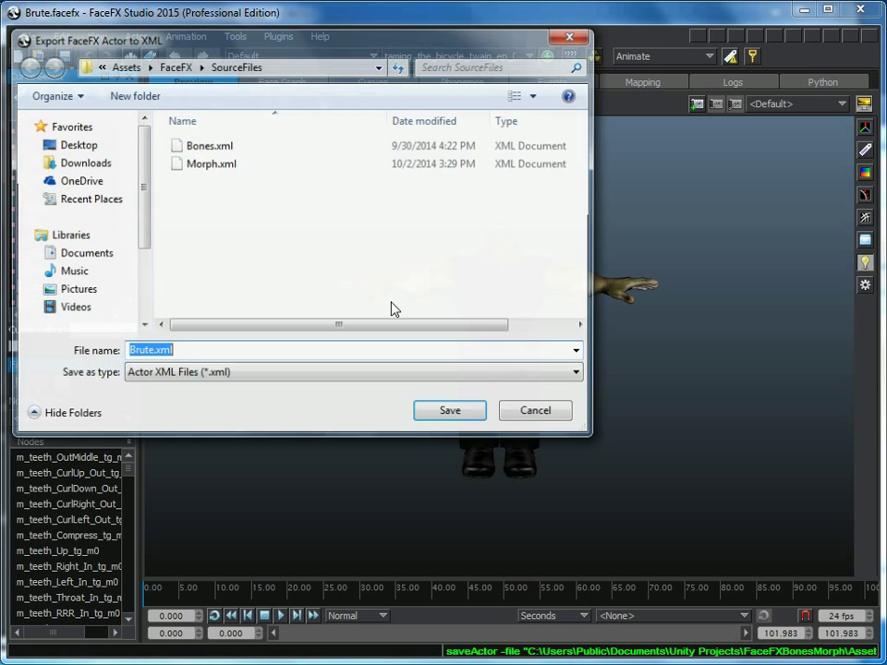
{"action": "left_click", "coordinate": [205, 166]}
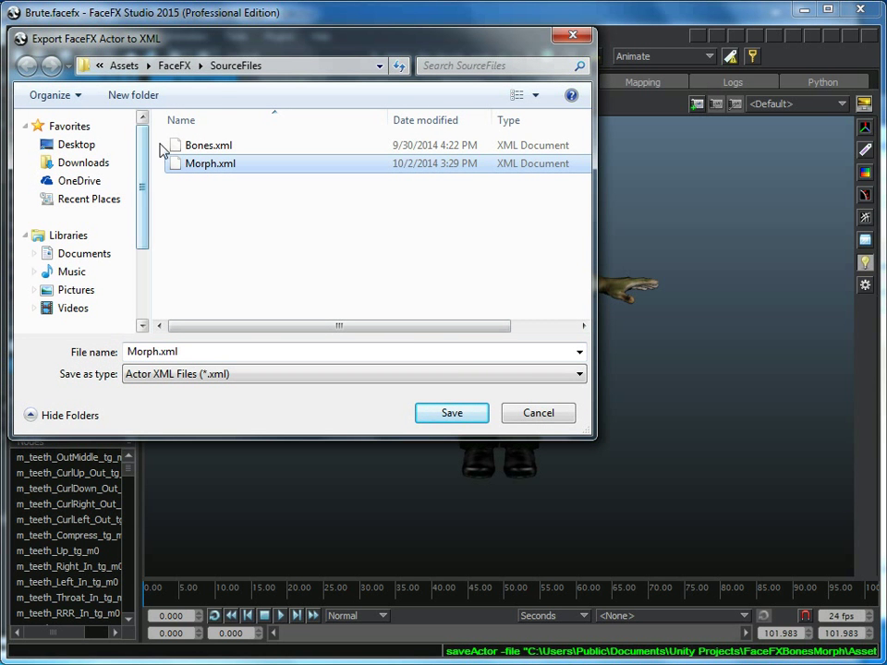
{"action": "left_click", "coordinate": [452, 413]}
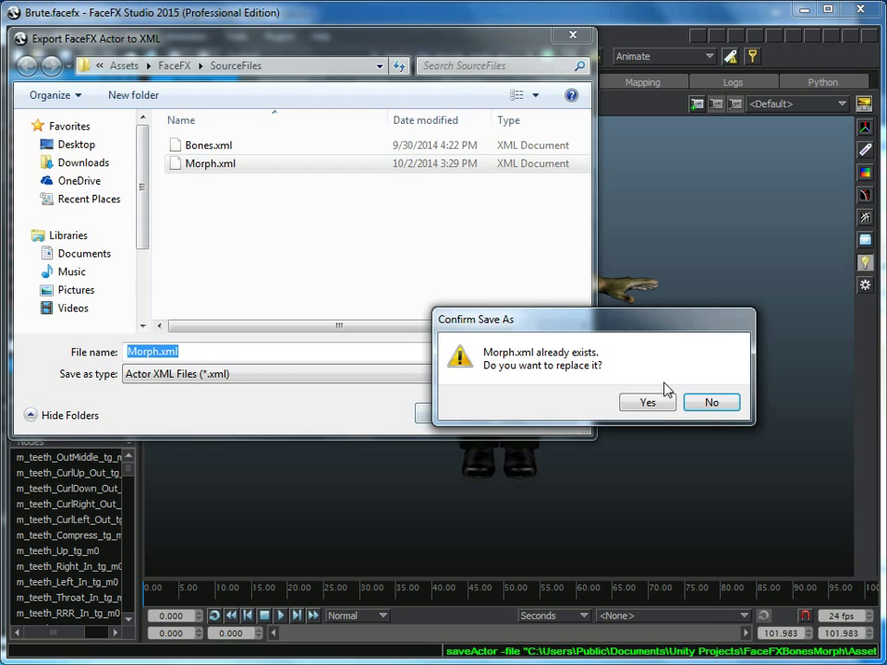
{"action": "left_click", "coordinate": [658, 406]}
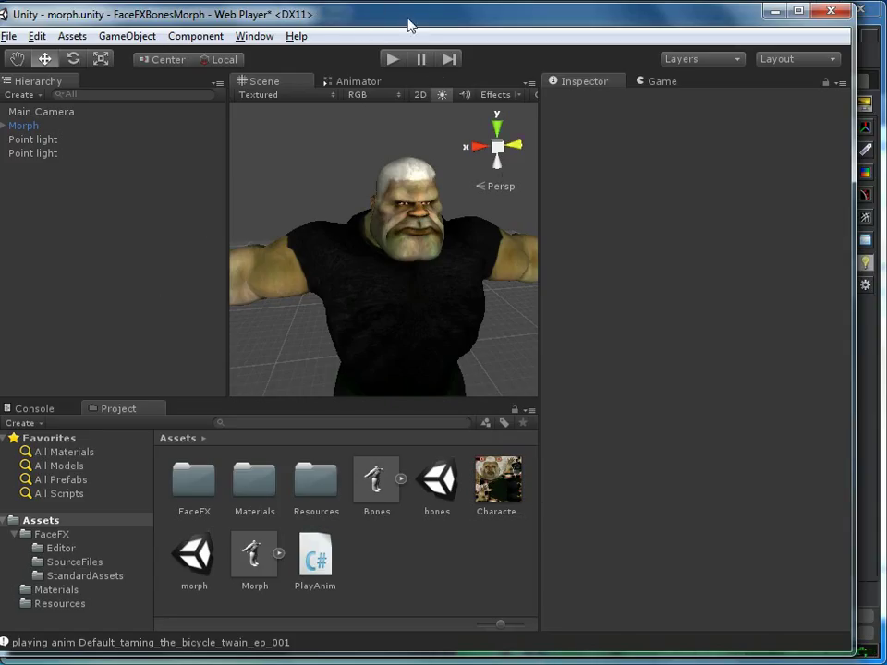
Open the bones scene without saving changes and select the Bones character
{"action": "left_click_drag", "start_coordinate": [407, 23], "coordinate": [417, 24]}
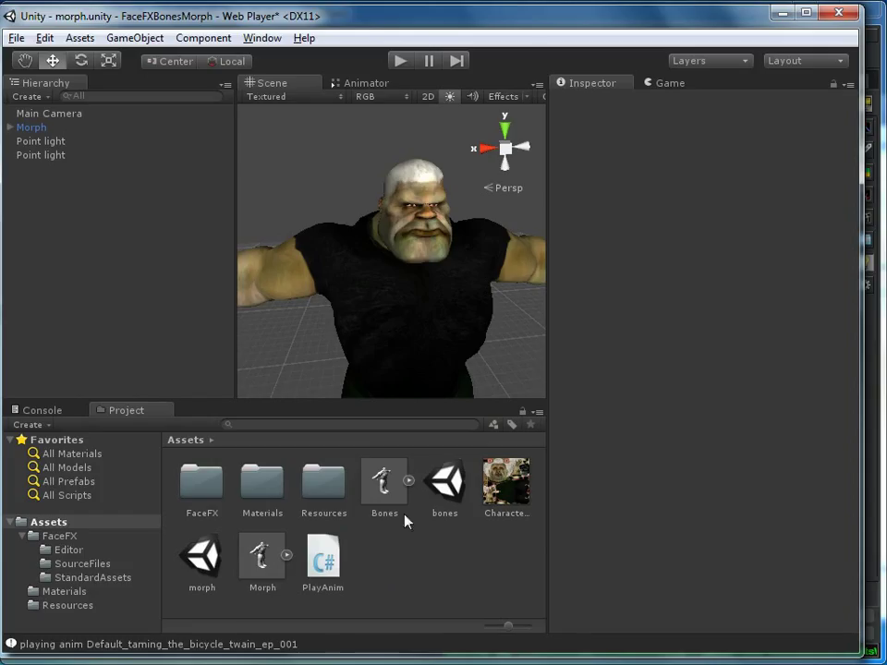
{"action": "double_click", "coordinate": [443, 489]}
{"action": "left_click", "coordinate": [474, 372]}
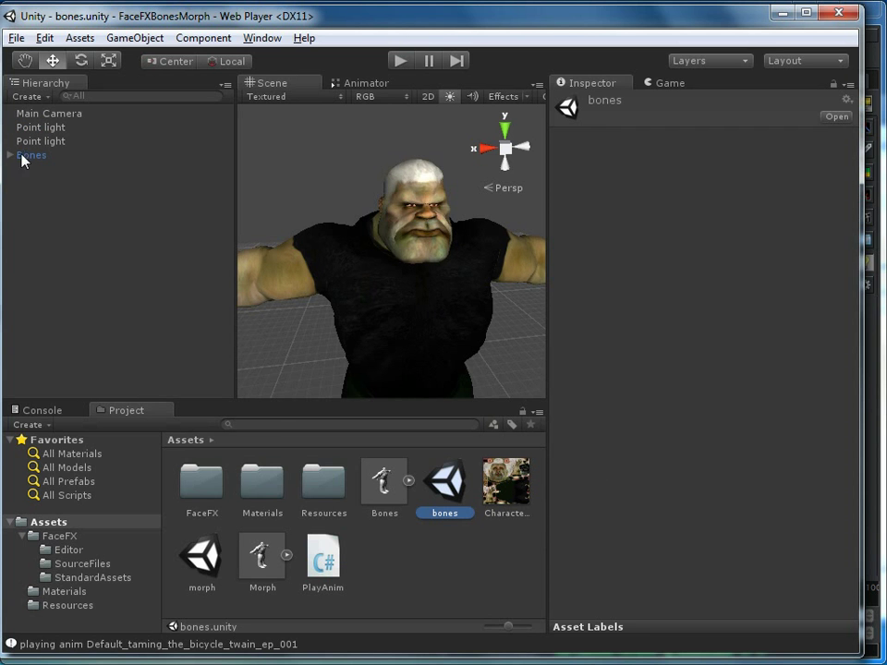
{"action": "left_click", "coordinate": [28, 155]}
Open the morph scene and select Morph to show its components in the Inspector
{"action": "double_click", "coordinate": [210, 559]}
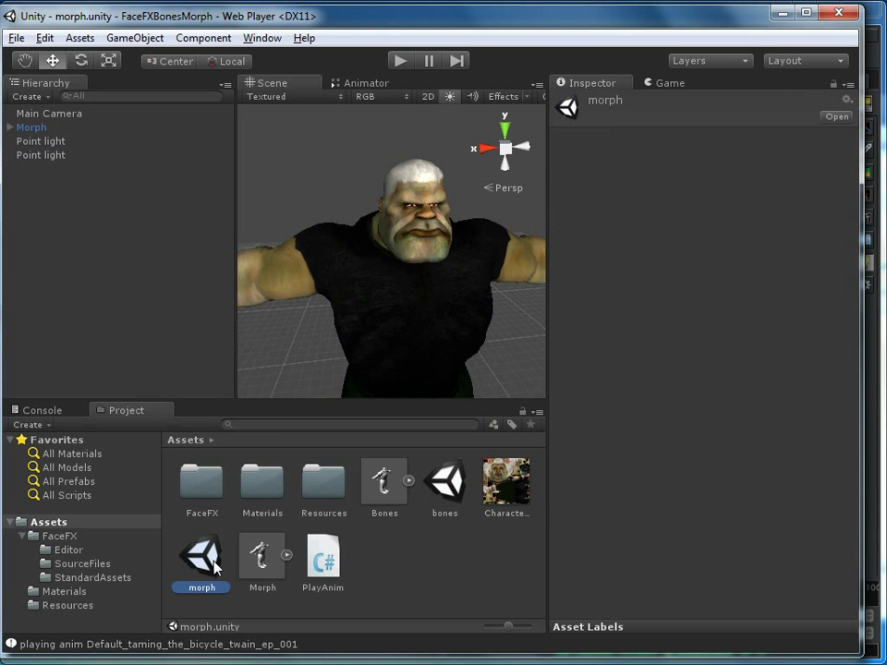
{"action": "left_click", "coordinate": [40, 129]}
{"action": "left_click", "coordinate": [327, 163]}
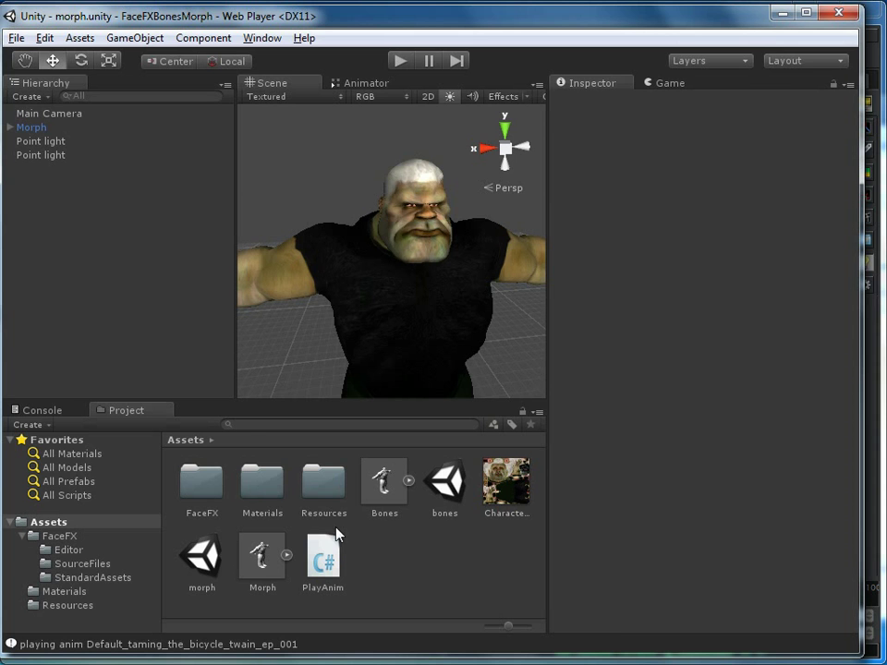
{"action": "left_click", "coordinate": [202, 556]}
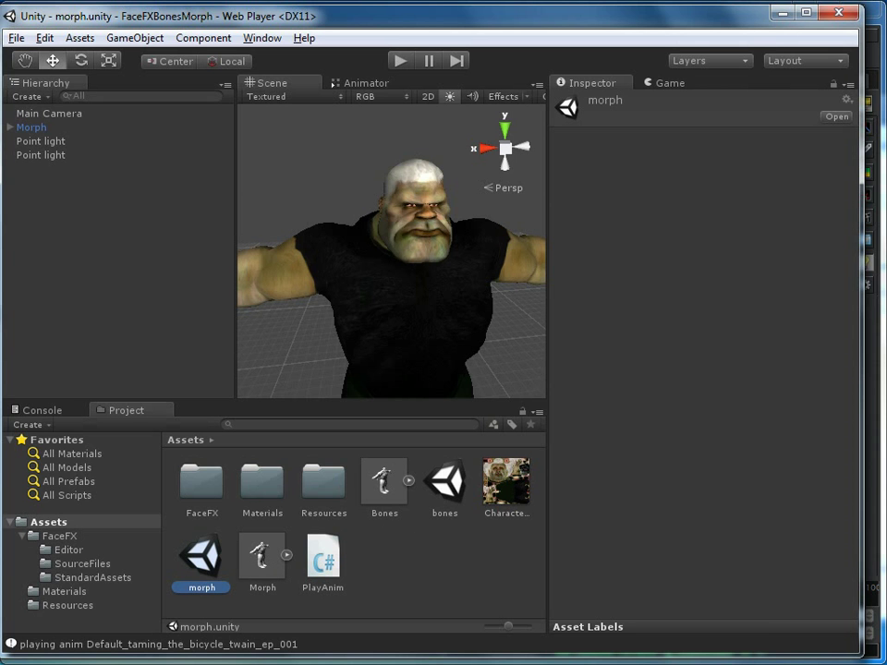
{"action": "left_click", "coordinate": [35, 130]}
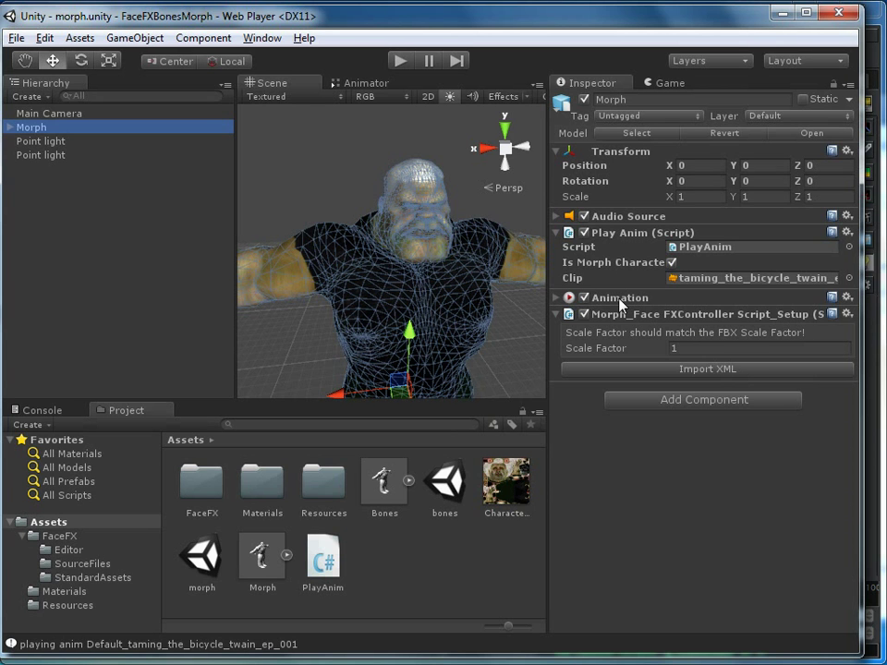
Try removing the Animation component, dismiss the can't-remove warning, then bring up the FaceFX setup's options
{"action": "left_click", "coordinate": [565, 298]}
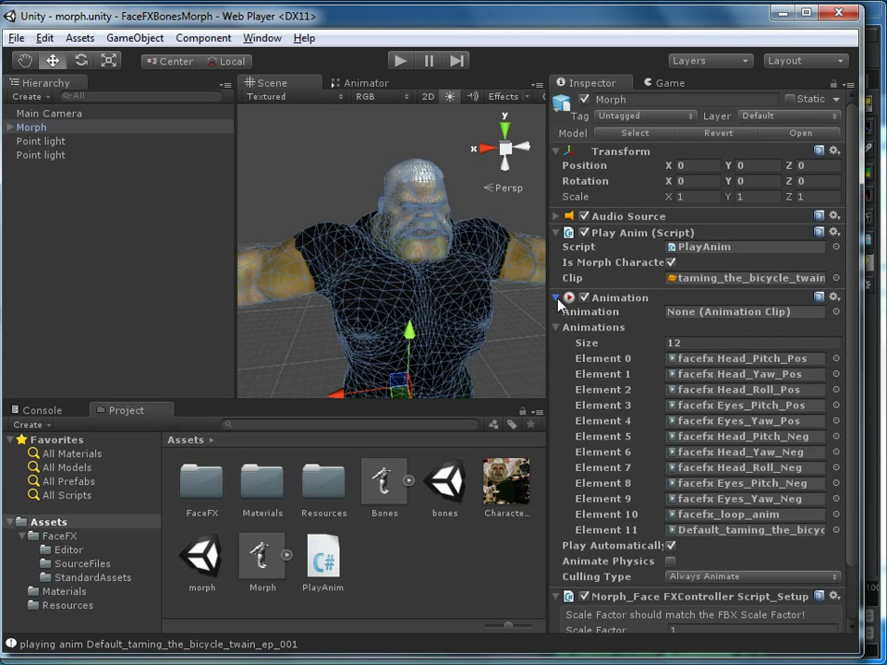
{"action": "left_click", "coordinate": [582, 297]}
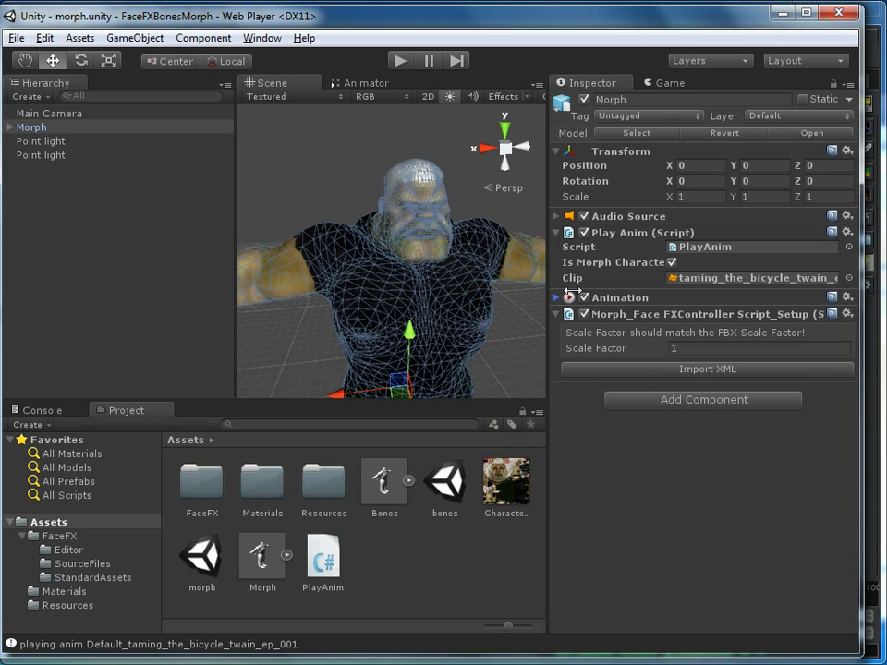
{"action": "right_click", "coordinate": [661, 298]}
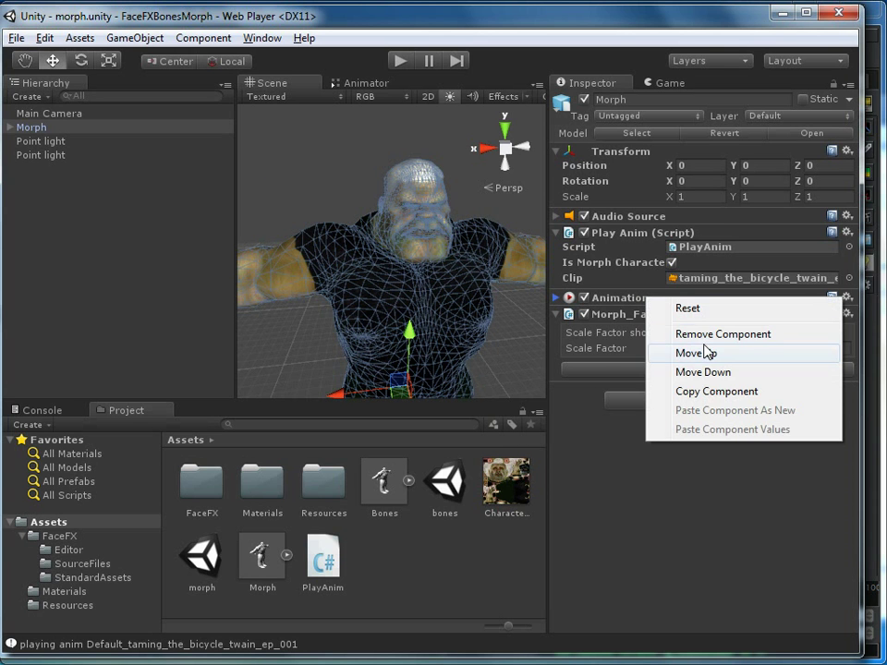
{"action": "left_click", "coordinate": [686, 335]}
{"action": "left_click", "coordinate": [547, 372]}
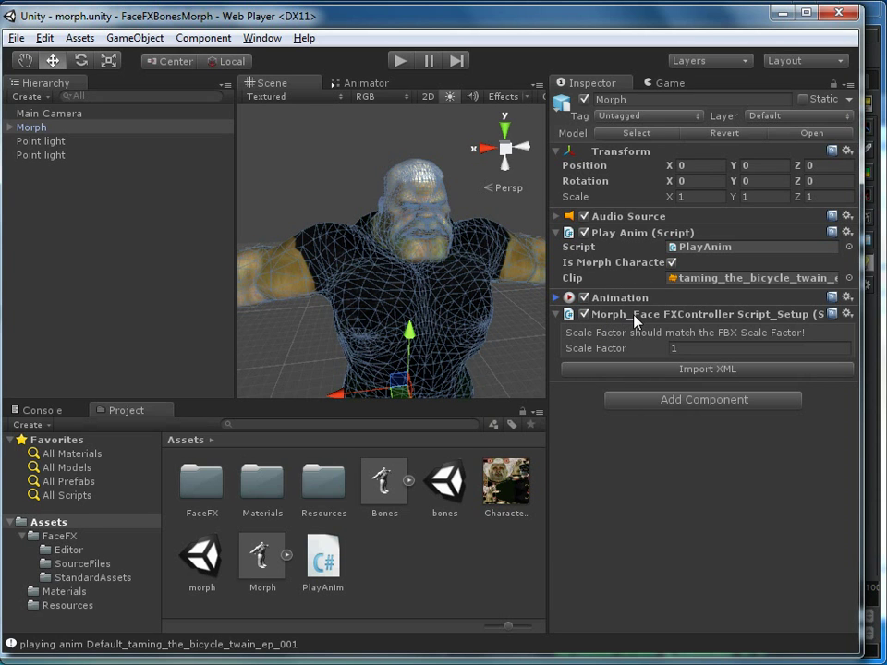
{"action": "right_click", "coordinate": [636, 318]}
Remove the FaceFX controller setup, Animation and Play Anim (Script) components from Morph
{"action": "left_click", "coordinate": [654, 352]}
{"action": "right_click", "coordinate": [582, 298]}
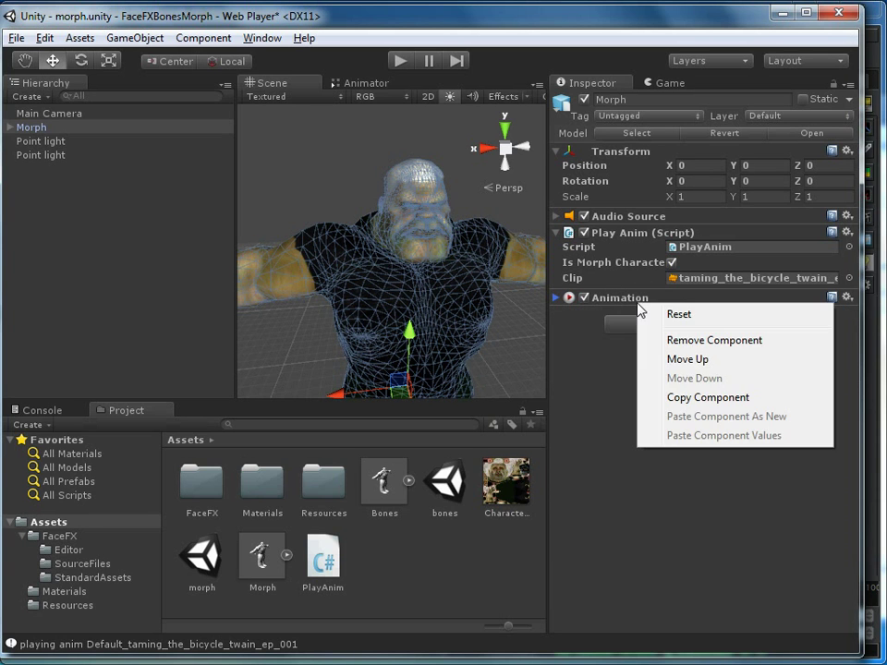
{"action": "left_click", "coordinate": [649, 338]}
{"action": "right_click", "coordinate": [623, 237]}
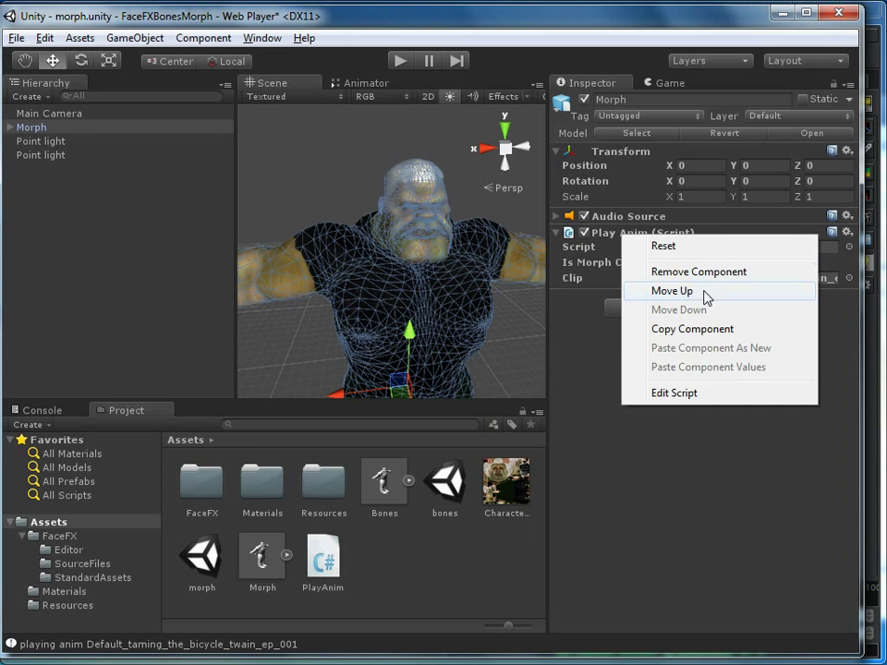
{"action": "left_click", "coordinate": [694, 274]}
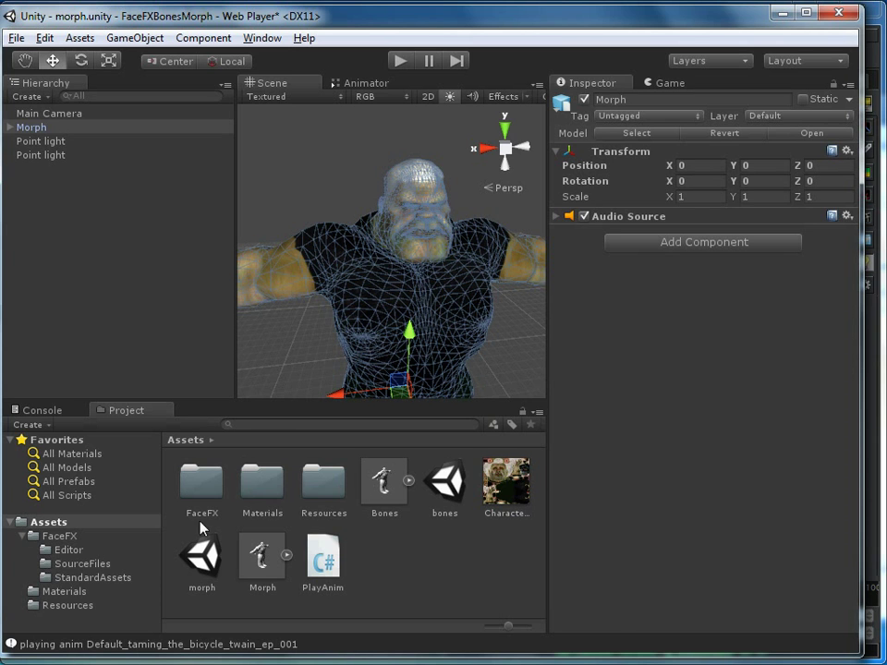
Open FaceFX > StandardAssets and preview the Bones, Morph and Base controller scripts
{"action": "double_click", "coordinate": [207, 498]}
{"action": "double_click", "coordinate": [318, 491]}
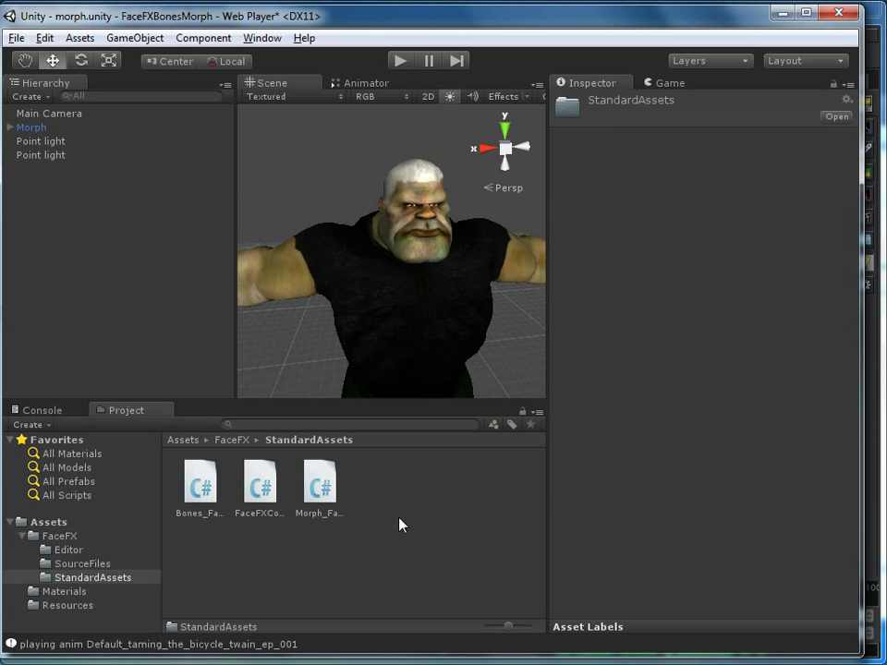
{"action": "left_click", "coordinate": [203, 491]}
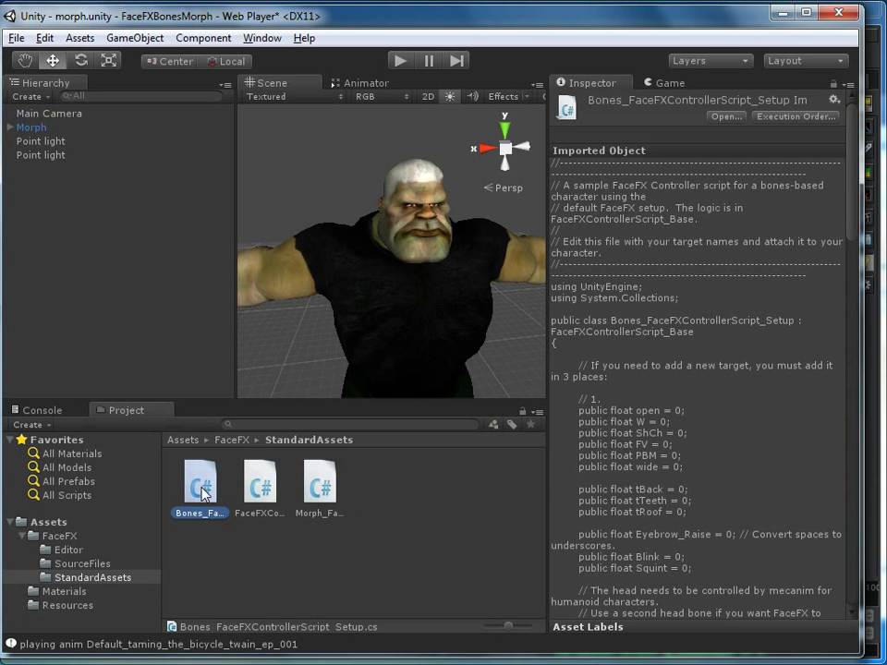
{"action": "left_click", "coordinate": [323, 522]}
{"action": "left_click", "coordinate": [262, 499]}
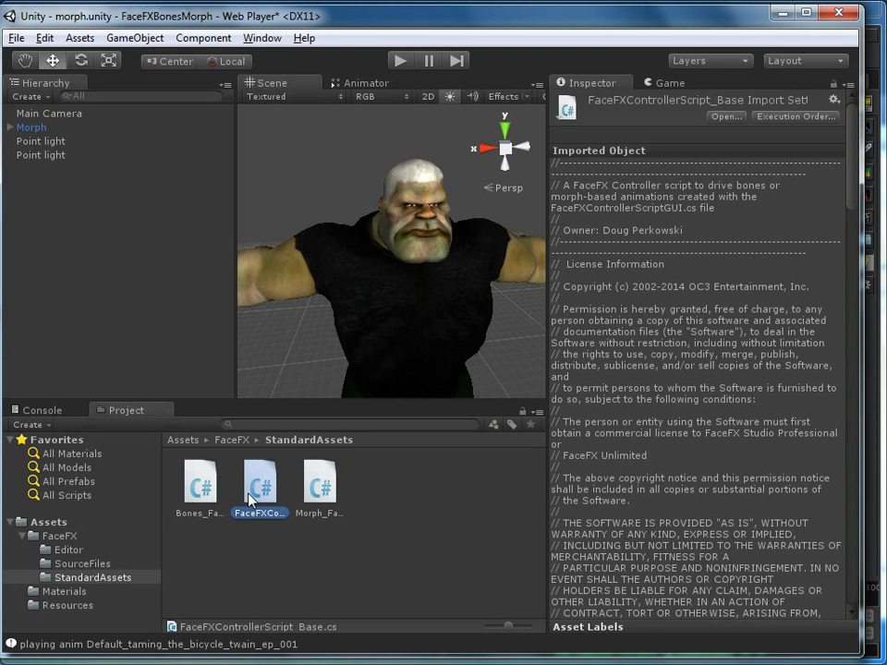
Compare the three scripts again, then open Bones_FaceFXControllerScript_Setup in MonoDevelop
{"action": "left_click", "coordinate": [325, 485]}
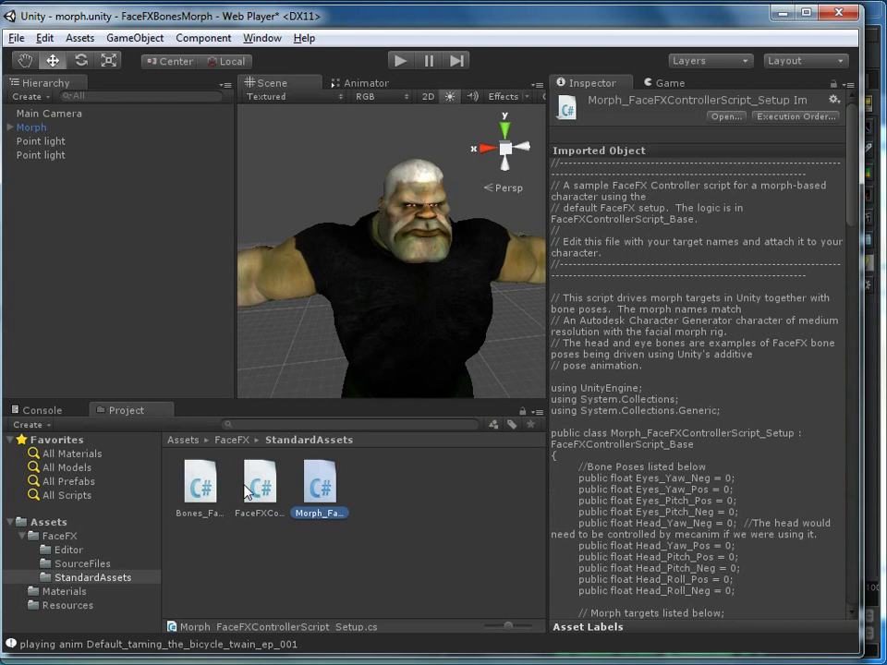
{"action": "left_click", "coordinate": [200, 485]}
{"action": "left_click", "coordinate": [262, 497]}
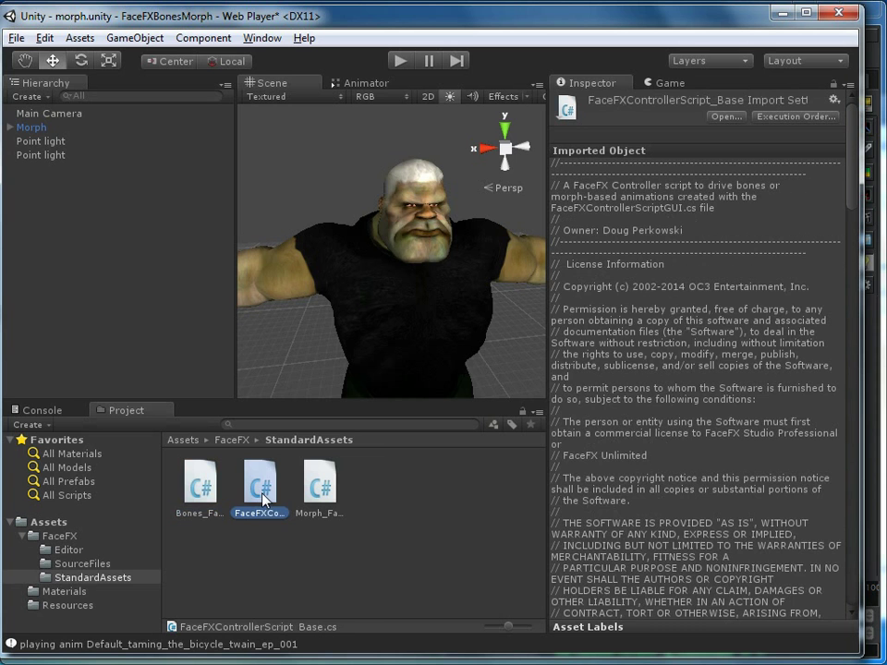
{"action": "left_click", "coordinate": [319, 494]}
{"action": "left_click", "coordinate": [196, 499]}
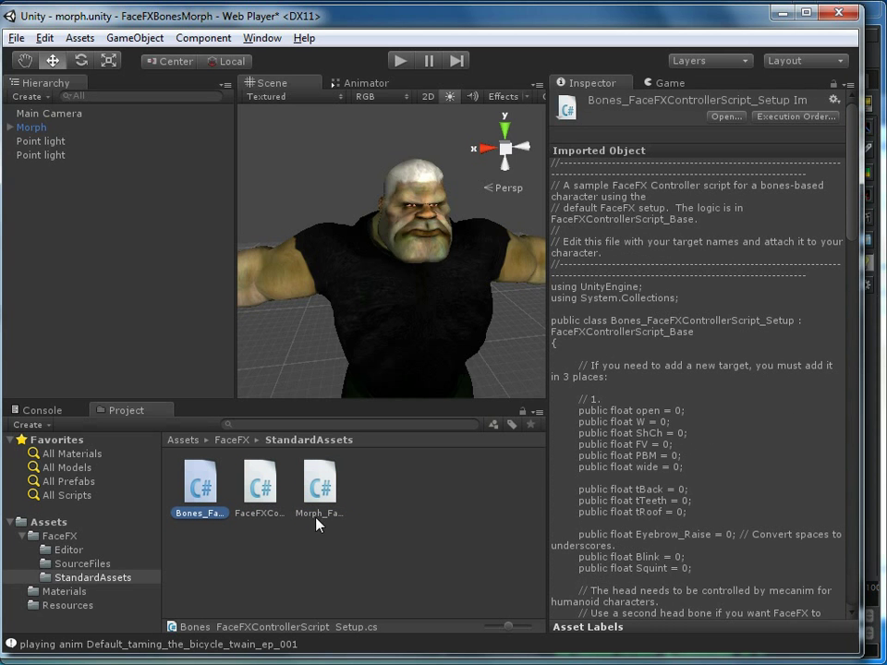
{"action": "left_click", "coordinate": [365, 584]}
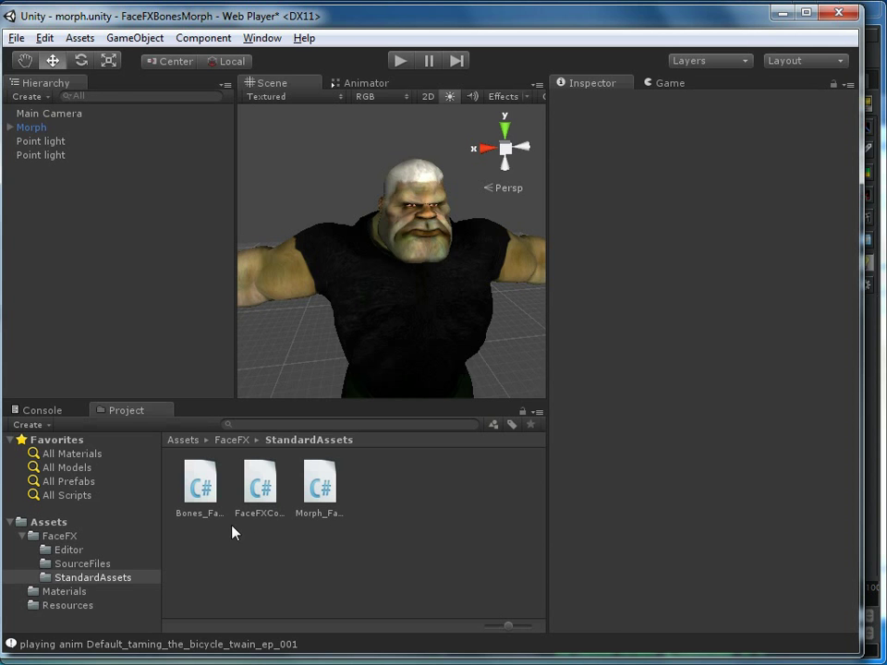
{"action": "left_click", "coordinate": [199, 486]}
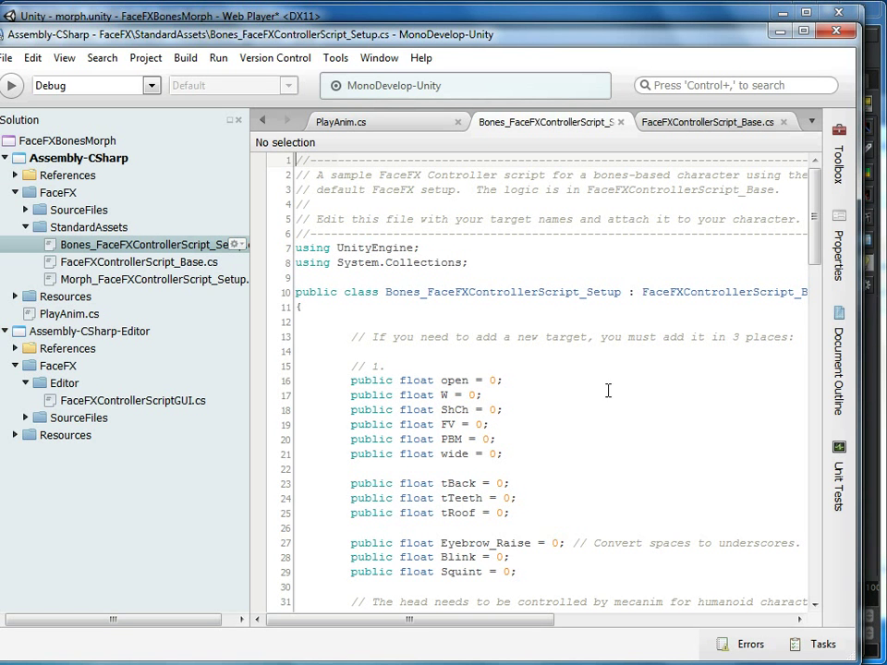
Review the open, W and Eyebrow_Raise target variables in the Bones script, then return to Unity
{"action": "left_click", "coordinate": [467, 381]}
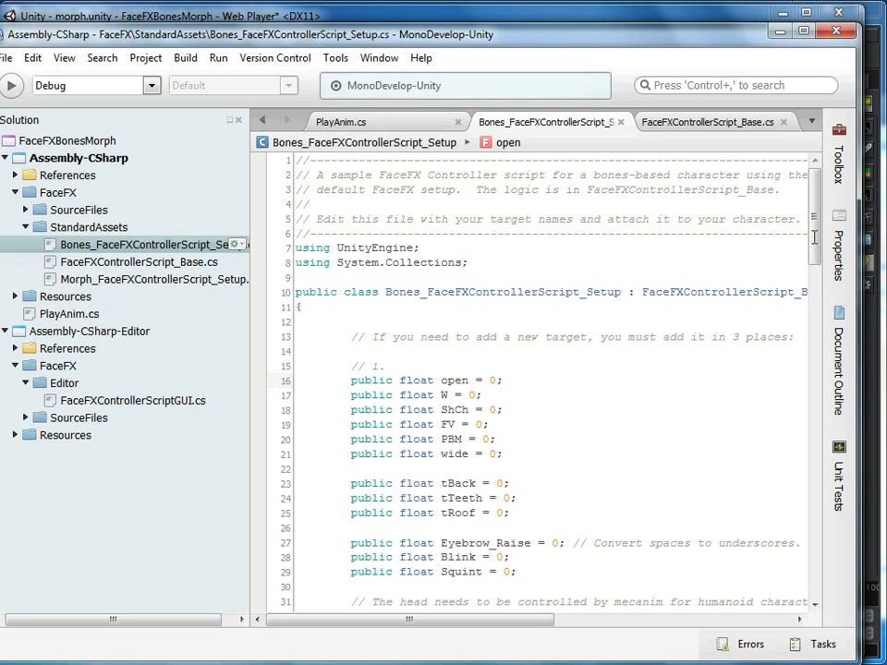
{"action": "left_click_drag", "start_coordinate": [813, 244], "coordinate": [816, 287]}
{"action": "scroll", "coordinate": [544, 334], "scroll_direction": "up", "scroll_amount": 2}
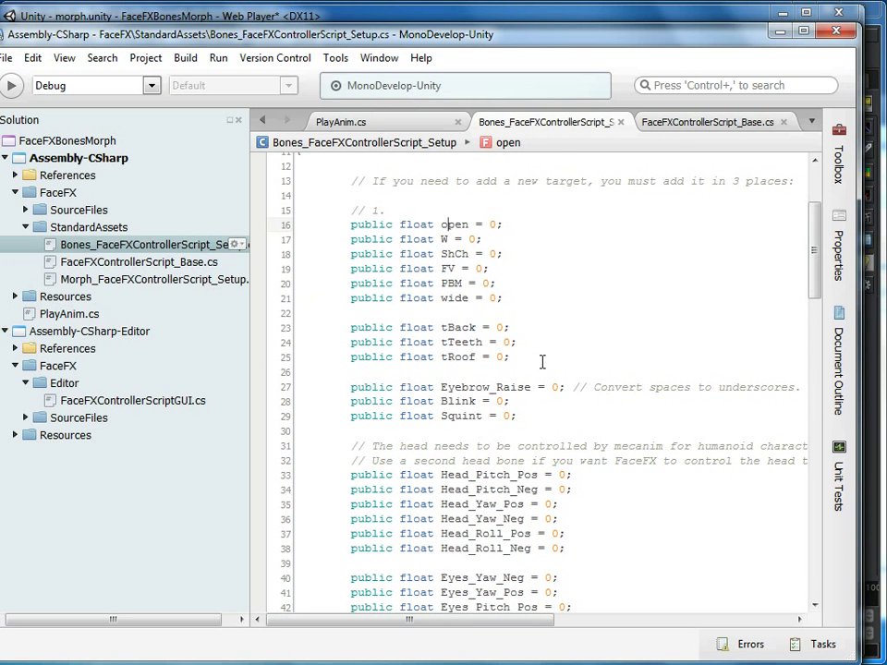
{"action": "left_click", "coordinate": [447, 233]}
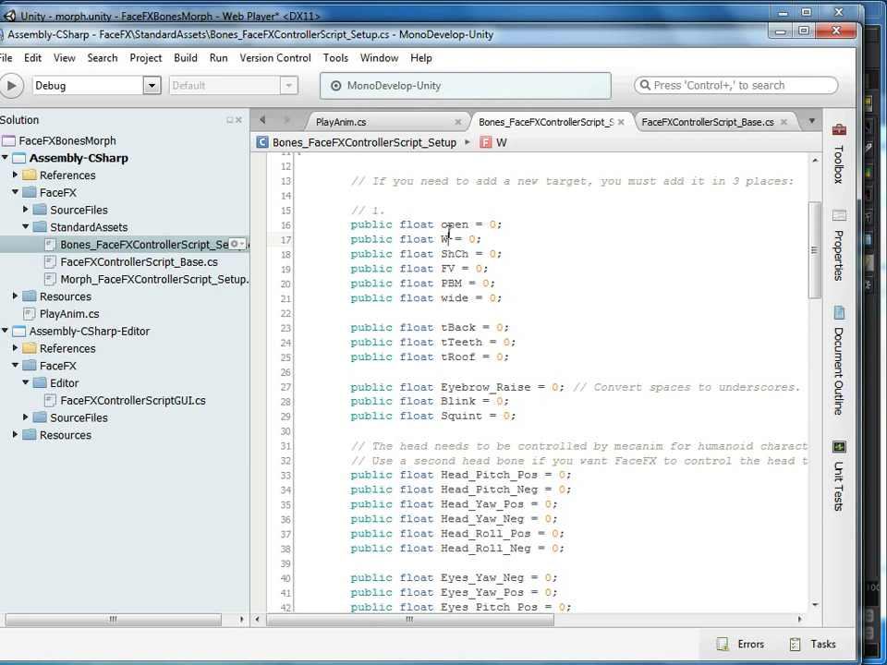
{"action": "left_click", "coordinate": [450, 224]}
{"action": "left_click", "coordinate": [462, 387]}
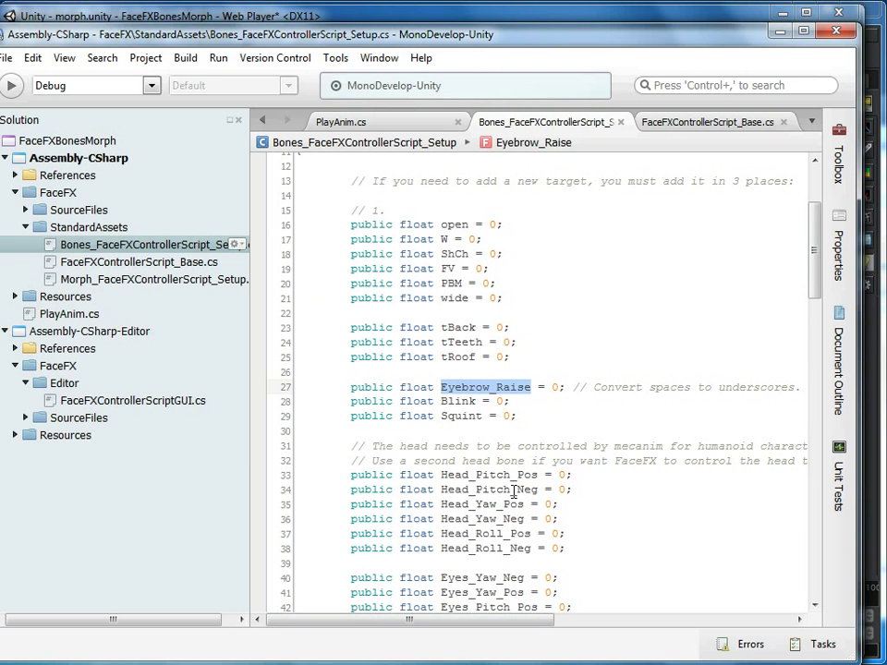
{"action": "left_click_drag", "start_coordinate": [814, 237], "coordinate": [805, 211]}
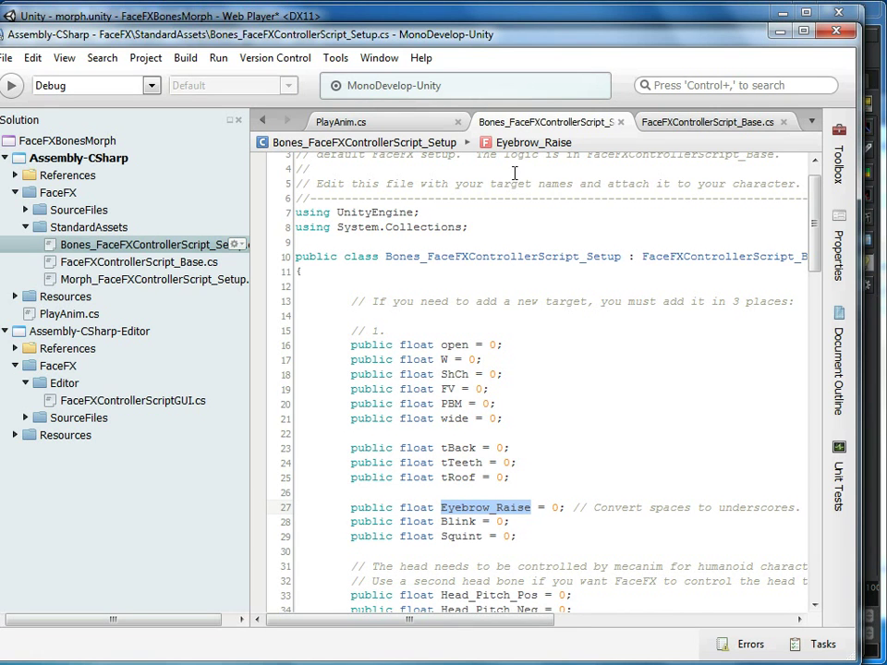
{"action": "left_click", "coordinate": [233, 16]}
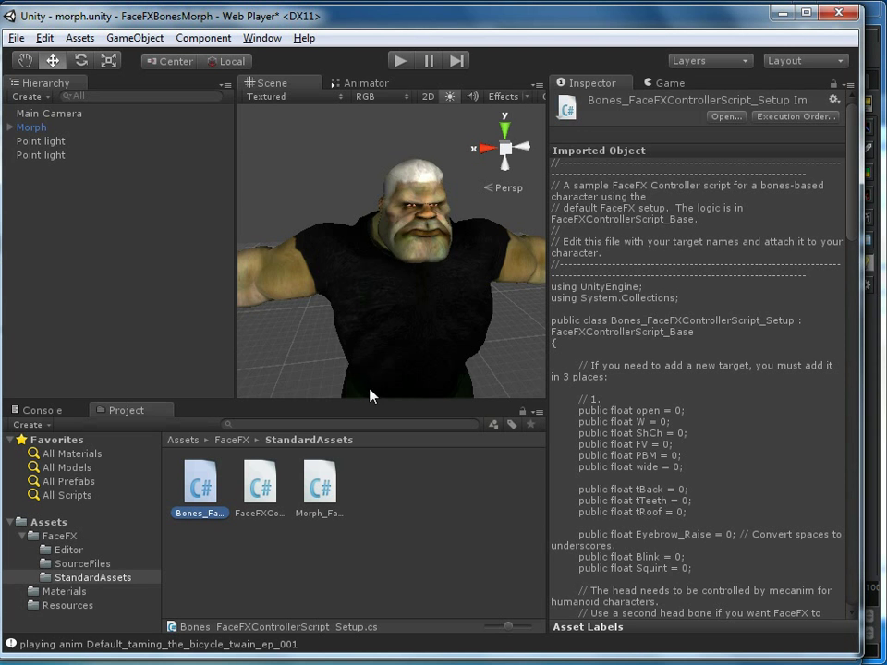
{"action": "double_click", "coordinate": [322, 486]}
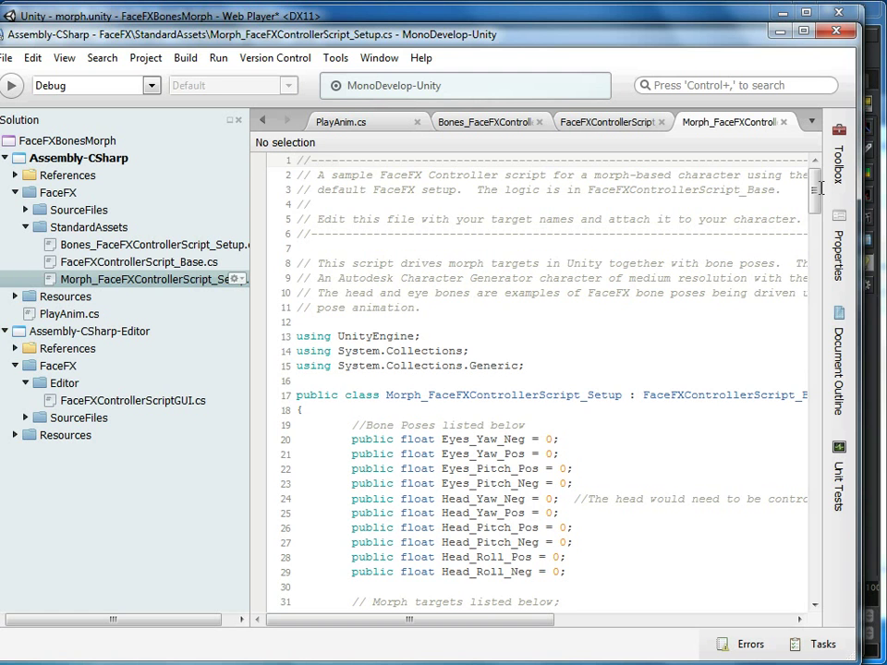
{"action": "scroll", "coordinate": [815, 185], "scroll_direction": "down", "scroll_amount": 5}
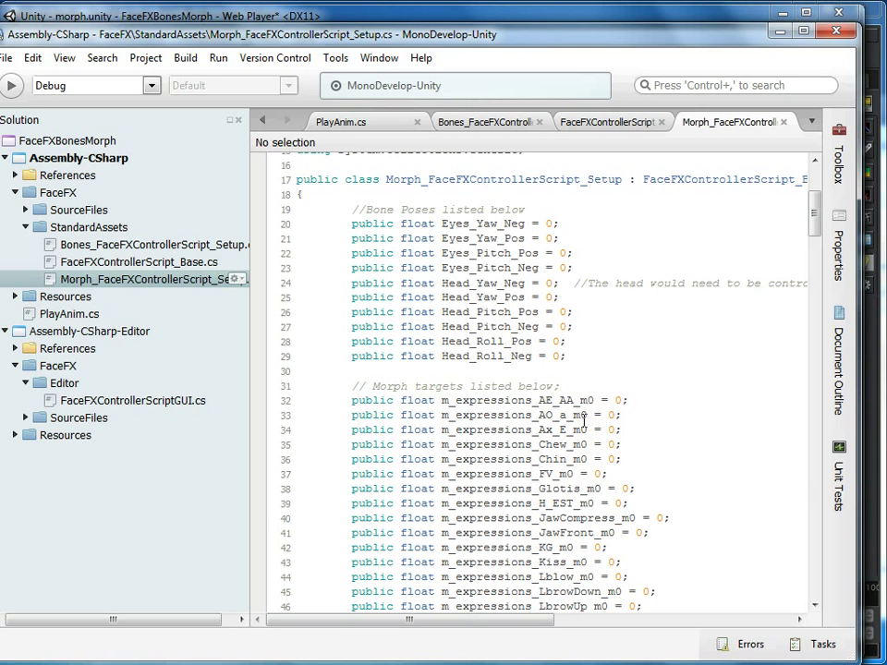
{"action": "mouse_move", "coordinate": [814, 215]}
{"action": "left_mouse_down"}
{"action": "mouse_move", "coordinate": [822, 306]}
{"action": "mouse_move", "coordinate": [814, 225]}
{"action": "left_mouse_up"}
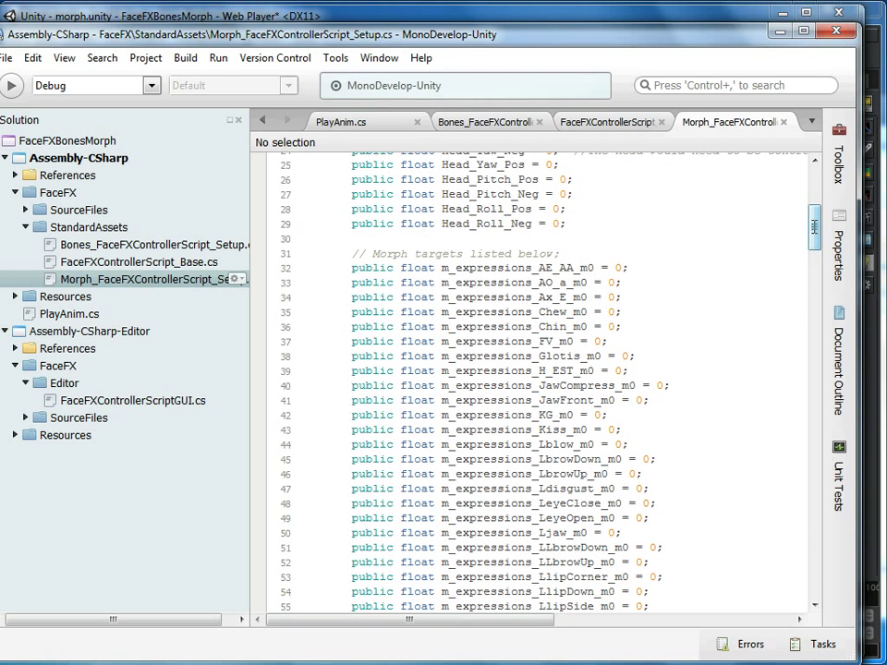
{"action": "scroll", "coordinate": [615, 176], "scroll_direction": "up", "scroll_amount": 8}
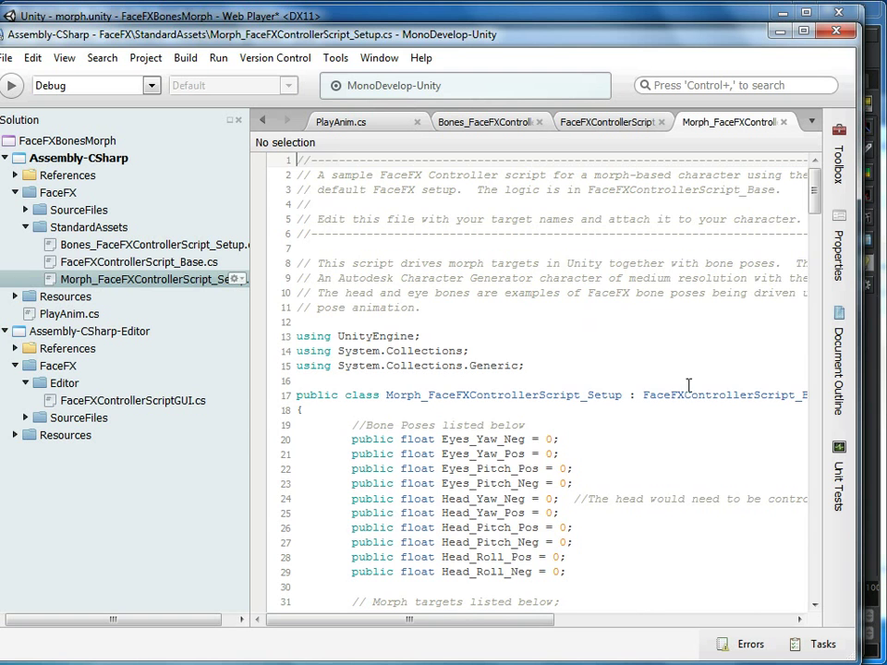
{"action": "scroll", "coordinate": [610, 152], "scroll_direction": "down", "scroll_amount": 4}
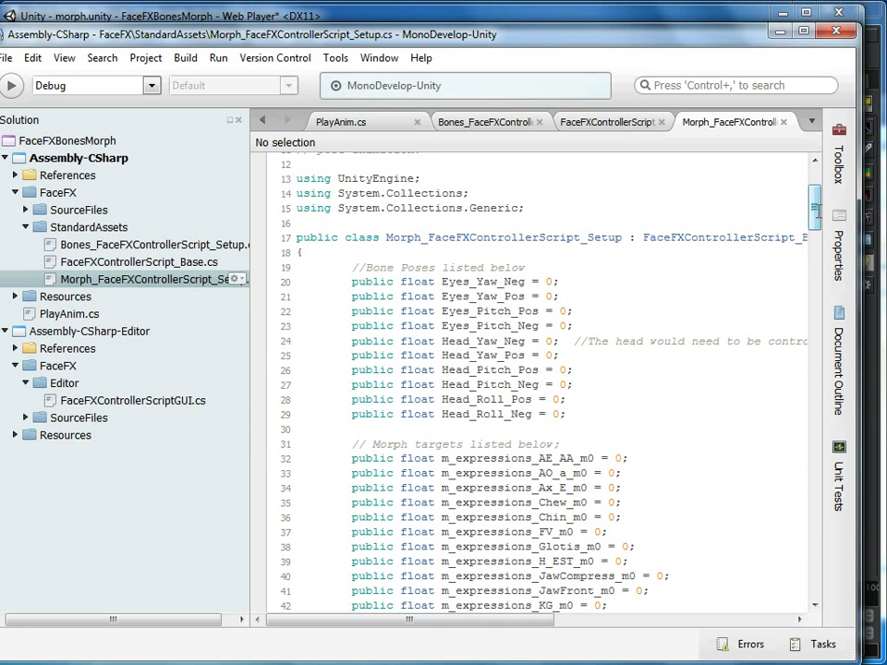
{"action": "scroll", "coordinate": [816, 211], "scroll_direction": "down", "scroll_amount": 2}
{"action": "double_click", "coordinate": [476, 264]}
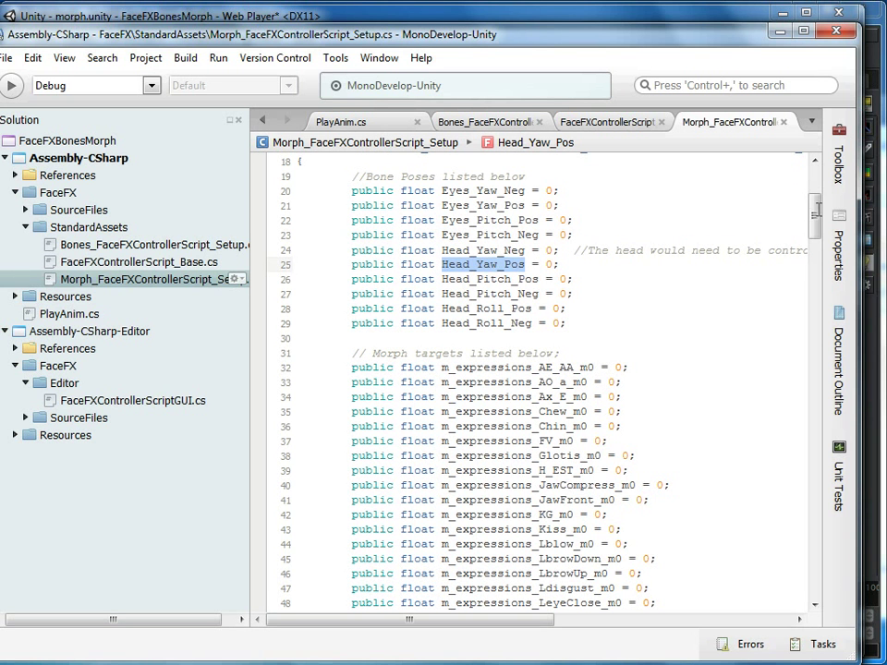
{"action": "left_click_drag", "start_coordinate": [817, 210], "coordinate": [806, 379]}
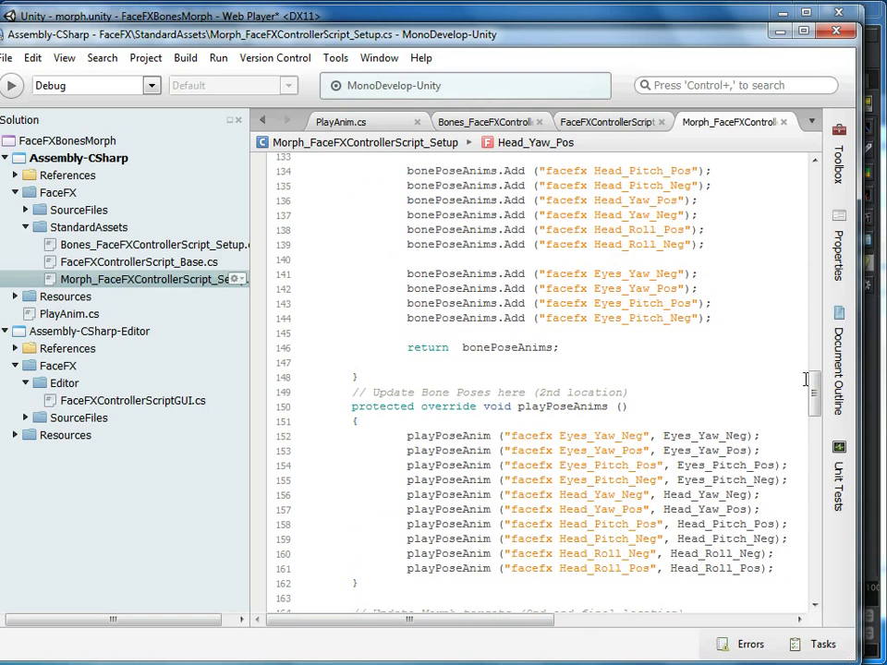
{"action": "left_click", "coordinate": [545, 276]}
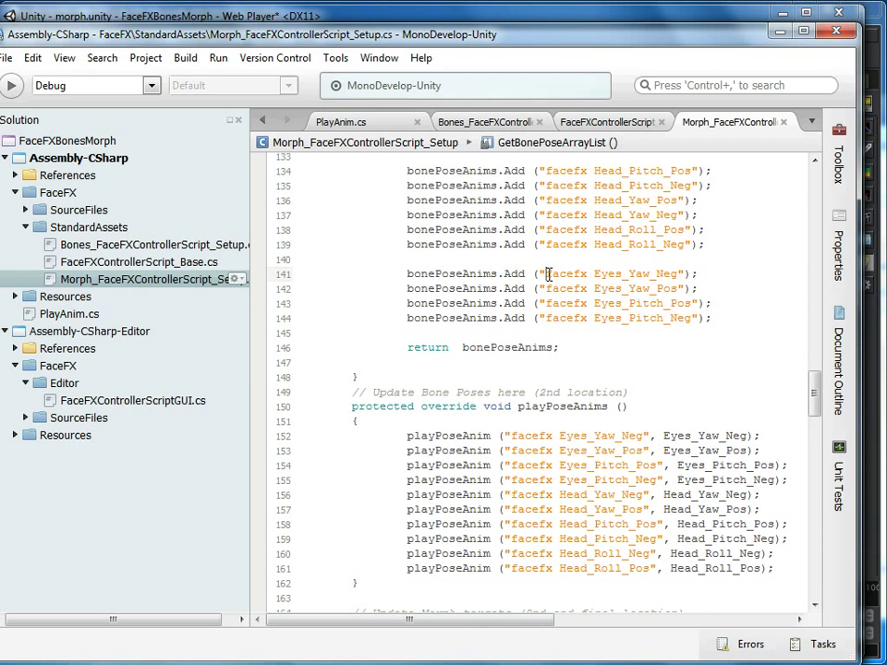
{"action": "left_click_drag", "start_coordinate": [546, 274], "coordinate": [592, 275]}
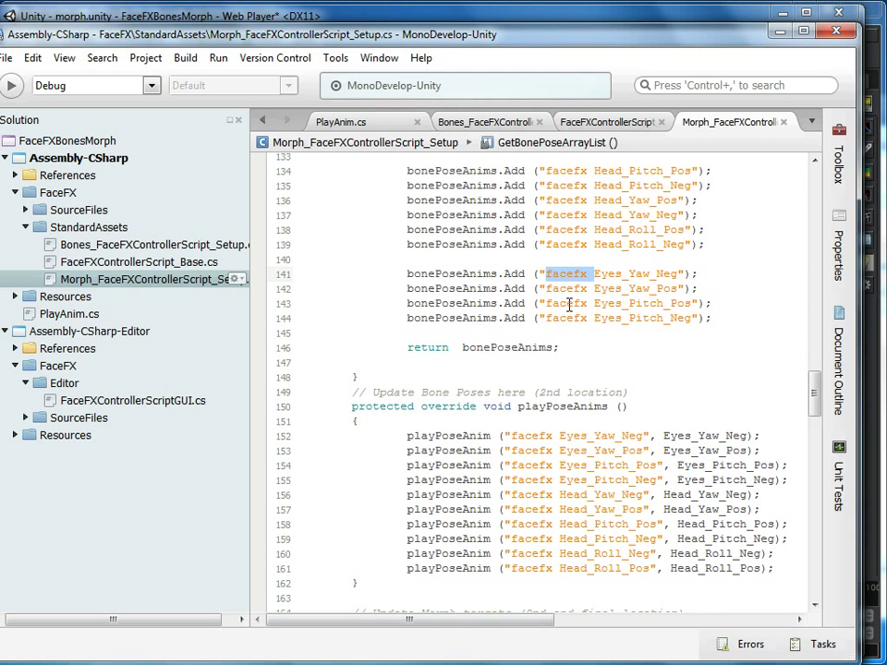
{"action": "left_click_drag", "start_coordinate": [816, 392], "coordinate": [816, 442]}
{"action": "left_click", "coordinate": [561, 355]}
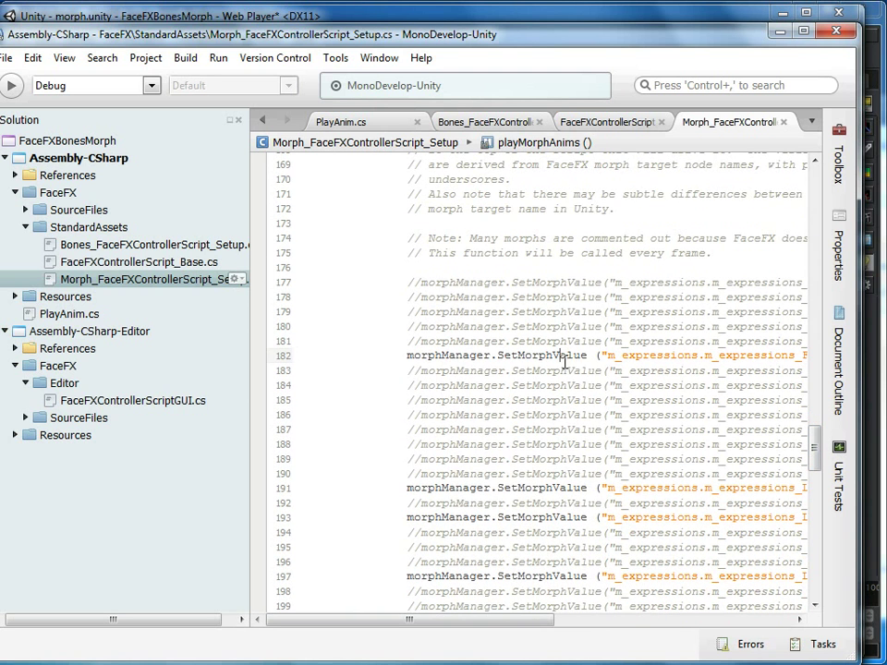
{"action": "left_click_drag", "start_coordinate": [467, 620], "coordinate": [518, 620]}
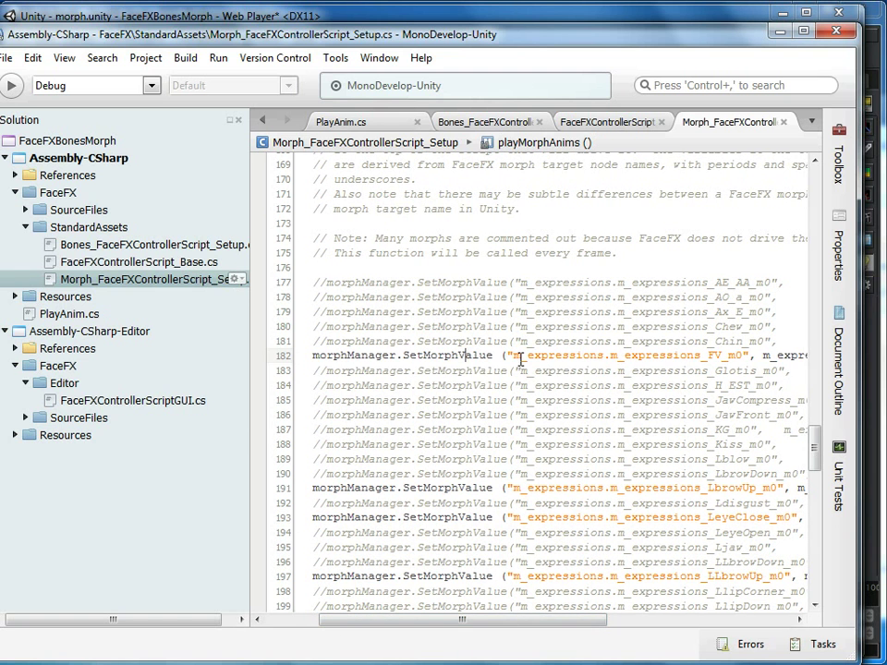
{"action": "left_click_drag", "start_coordinate": [520, 359], "coordinate": [744, 355]}
{"action": "left_click_drag", "start_coordinate": [551, 616], "coordinate": [631, 618]}
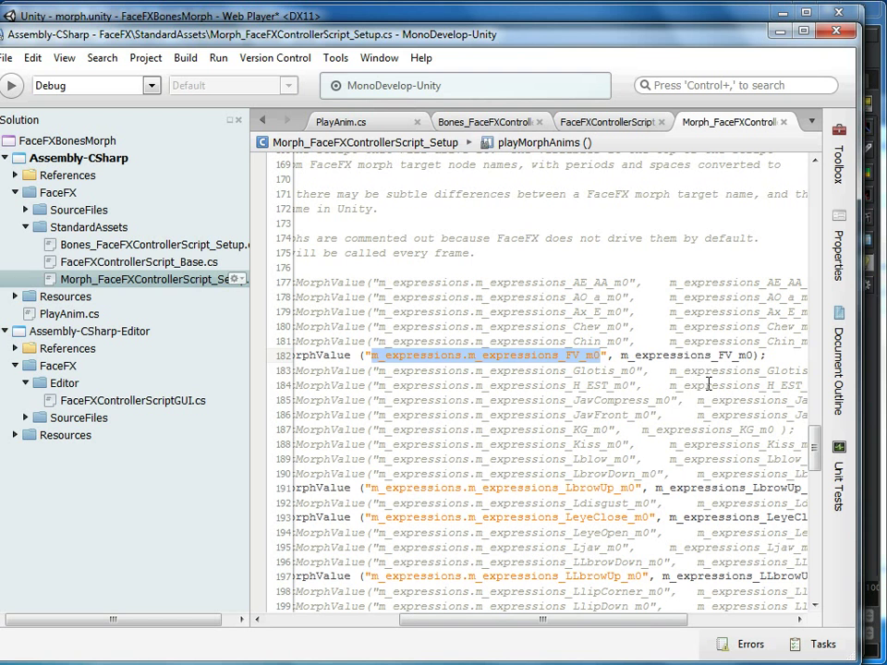
{"action": "double_click", "coordinate": [684, 354]}
{"action": "left_click_drag", "start_coordinate": [814, 446], "coordinate": [778, 202]}
{"action": "left_click_drag", "start_coordinate": [568, 620], "coordinate": [460, 620]}
{"action": "left_click_drag", "start_coordinate": [807, 197], "coordinate": [816, 434]}
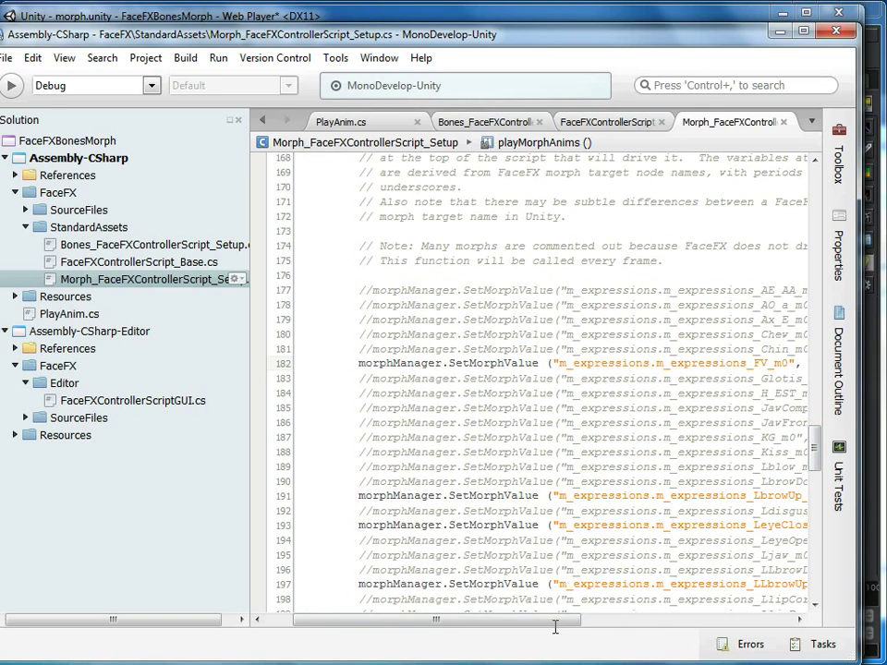
{"action": "left_click_drag", "start_coordinate": [555, 619], "coordinate": [594, 619]}
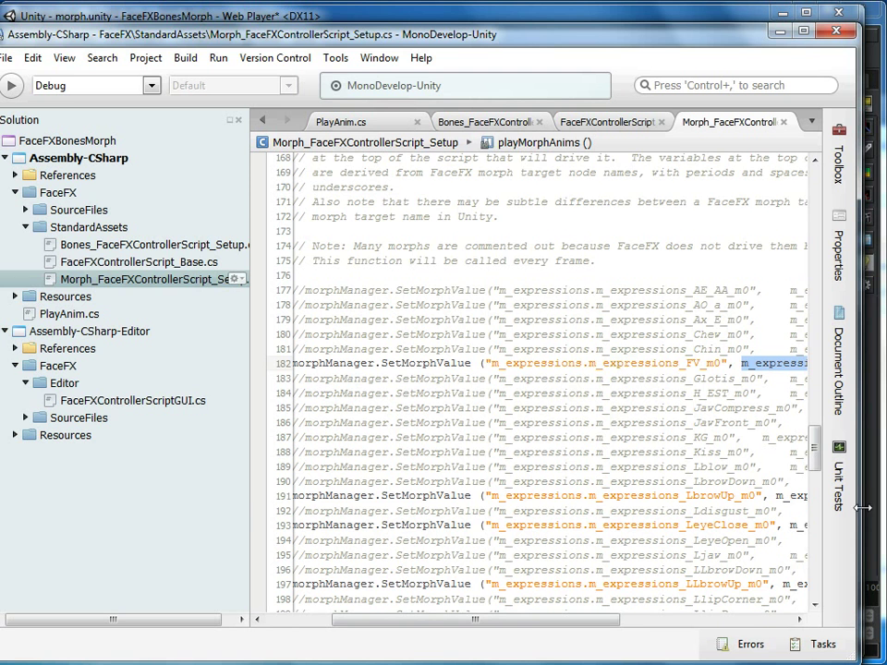
{"action": "left_click_drag", "start_coordinate": [811, 442], "coordinate": [813, 461]}
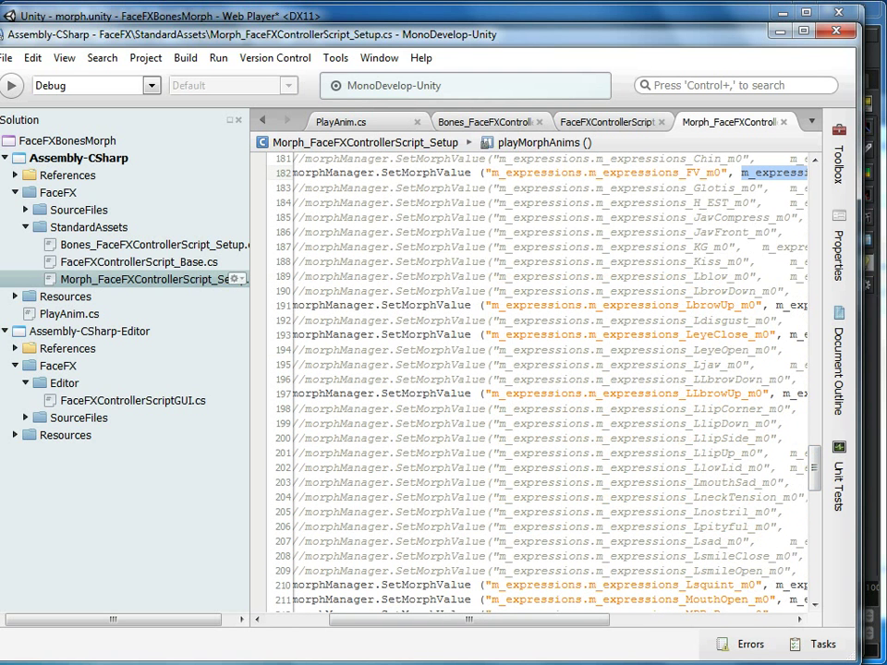
{"action": "scroll", "coordinate": [526, 624], "scroll_direction": "right", "scroll_amount": 5}
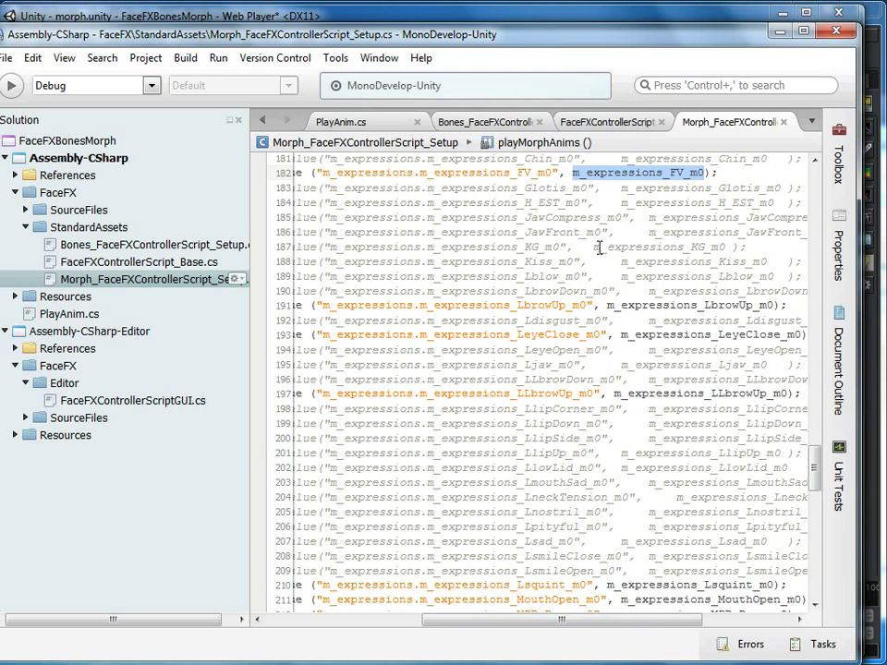
{"action": "left_click", "coordinate": [600, 123]}
{"action": "scroll", "coordinate": [609, 224], "scroll_direction": "up", "scroll_amount": 20}
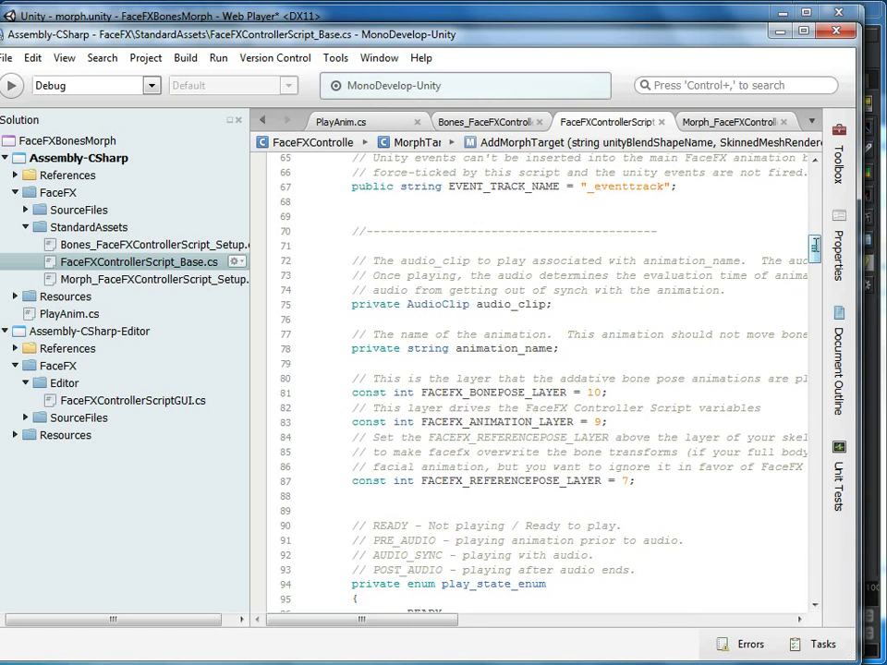
{"action": "scroll", "coordinate": [805, 189], "scroll_direction": "down", "scroll_amount": 4}
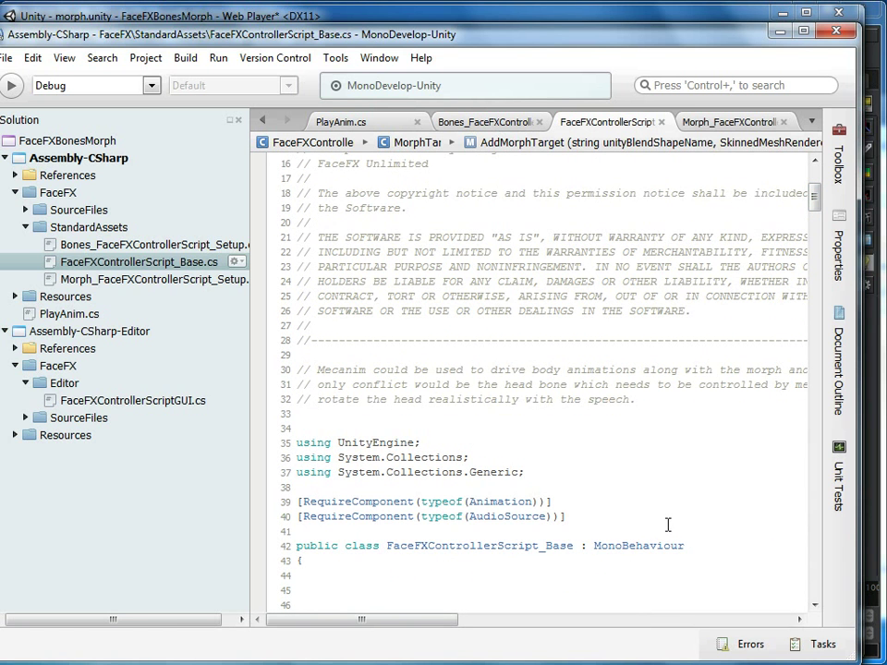
{"action": "double_click", "coordinate": [529, 545]}
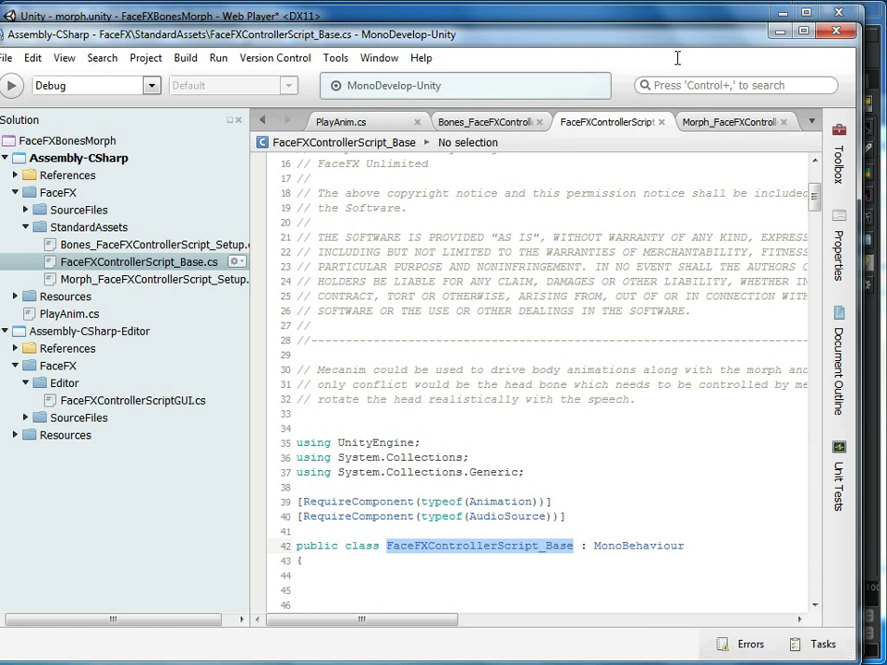
{"action": "left_click", "coordinate": [727, 123]}
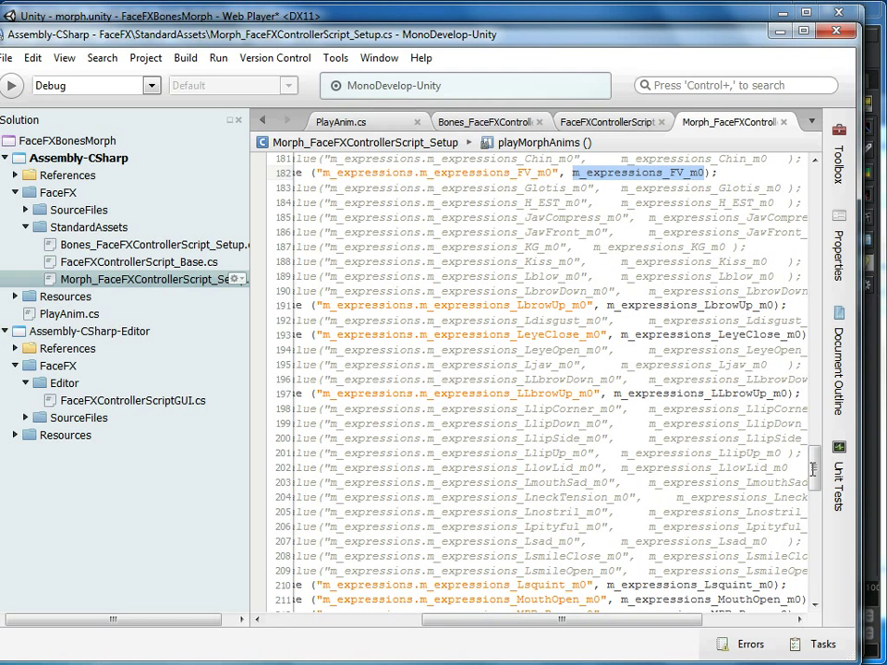
{"action": "scroll", "coordinate": [802, 429], "scroll_direction": "up", "scroll_amount": 6}
{"action": "scroll", "coordinate": [802, 430], "scroll_direction": "up", "scroll_amount": 20}
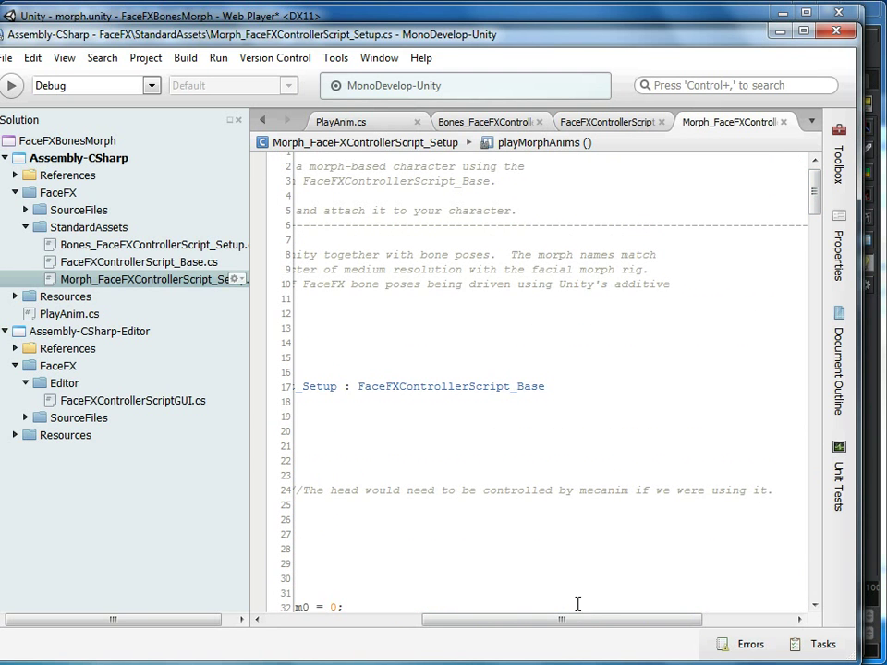
{"action": "left_click_drag", "start_coordinate": [576, 618], "coordinate": [412, 618]}
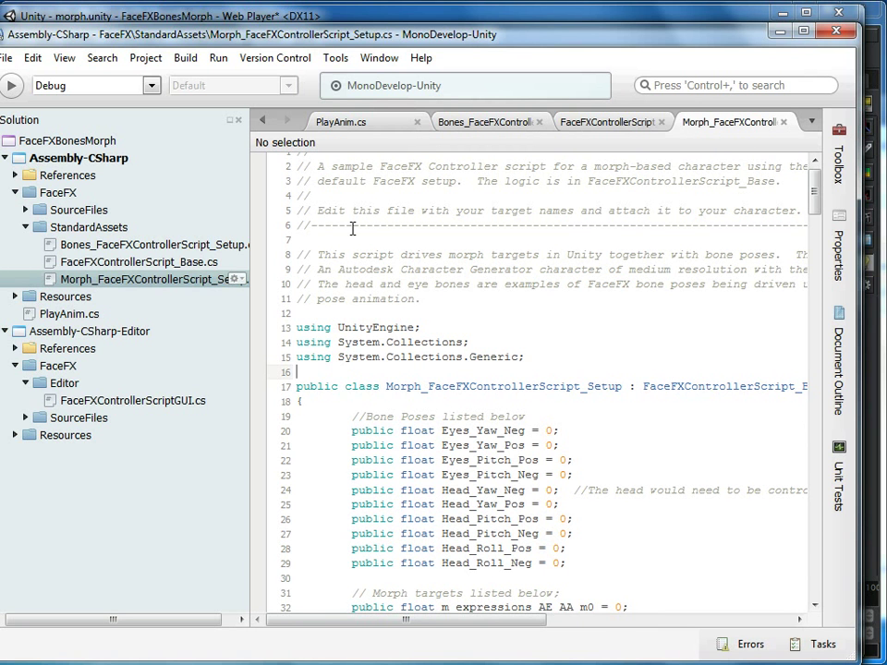
Drag the Morph FaceFX setup script onto the Morph object in the Hierarchy
{"action": "left_click", "coordinate": [779, 33]}
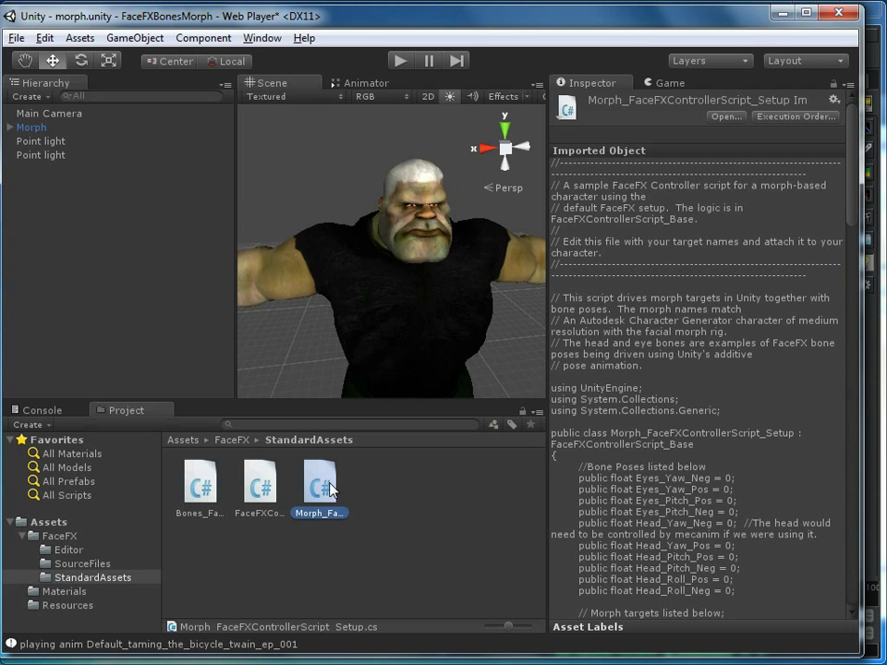
{"action": "left_click_drag", "start_coordinate": [330, 489], "coordinate": [31, 130]}
{"action": "left_click", "coordinate": [31, 129]}
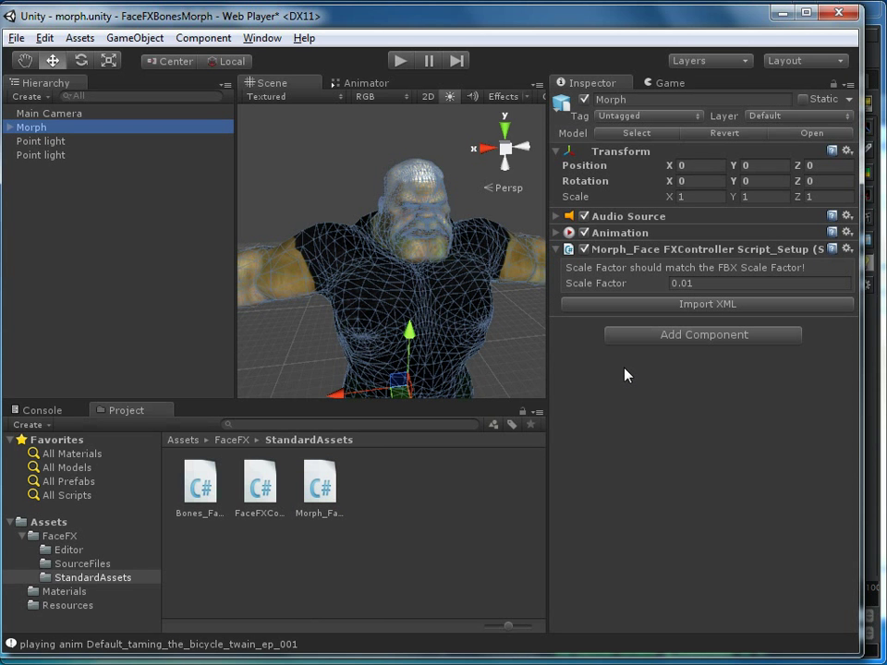
Confirm Morph.fbx imports at Scale Factor 1, then change the component's Scale Factor from 0.01 to 1
{"action": "left_click", "coordinate": [727, 284]}
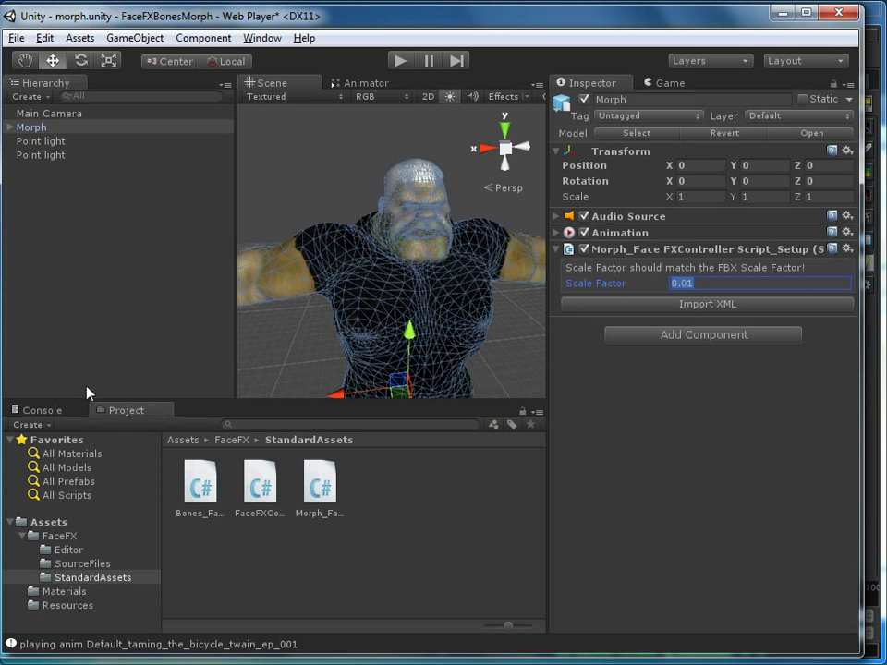
{"action": "left_click", "coordinate": [180, 440]}
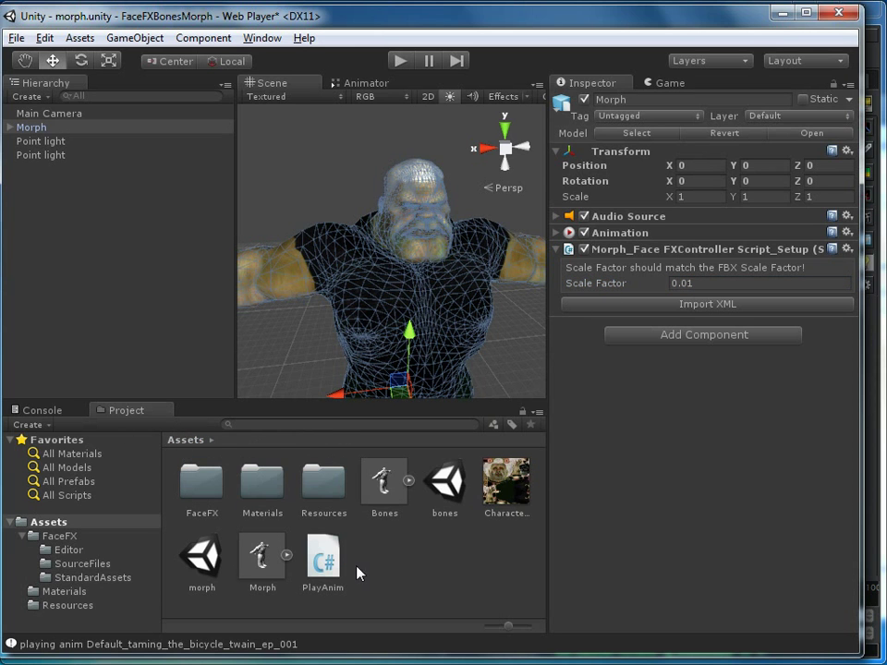
{"action": "left_click", "coordinate": [260, 555]}
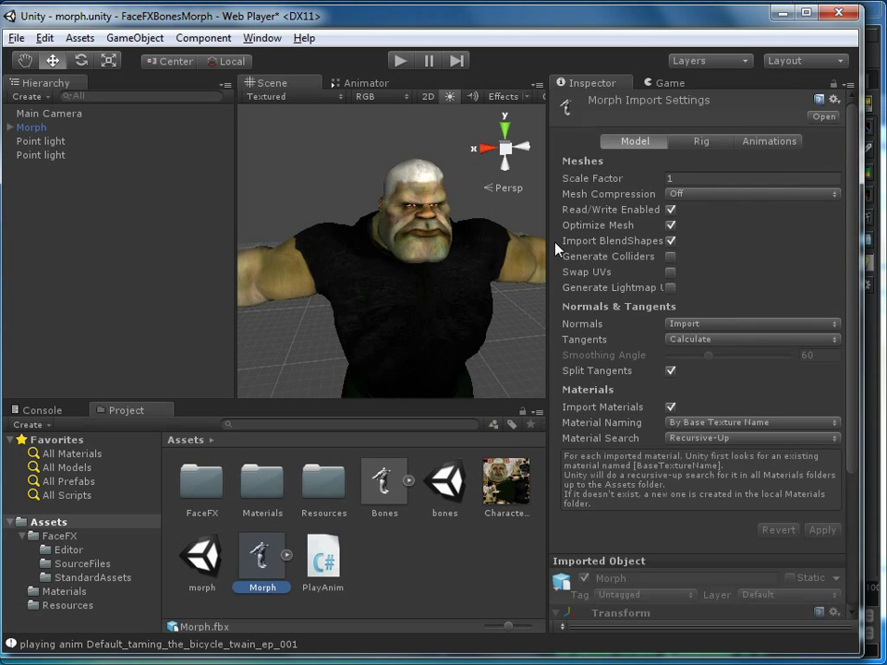
{"action": "left_click", "coordinate": [687, 177]}
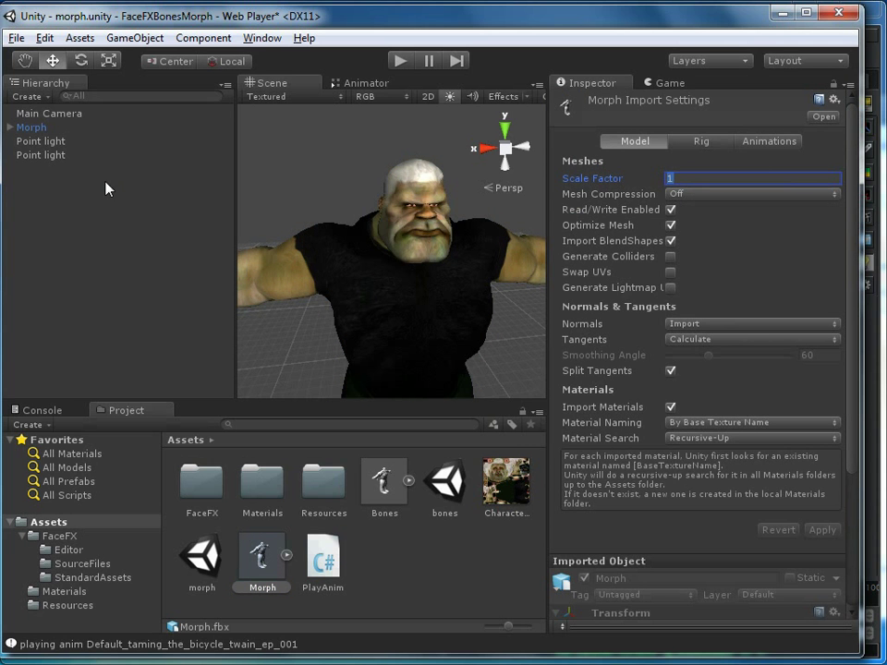
{"action": "left_click", "coordinate": [37, 127]}
{"action": "left_click", "coordinate": [720, 283]}
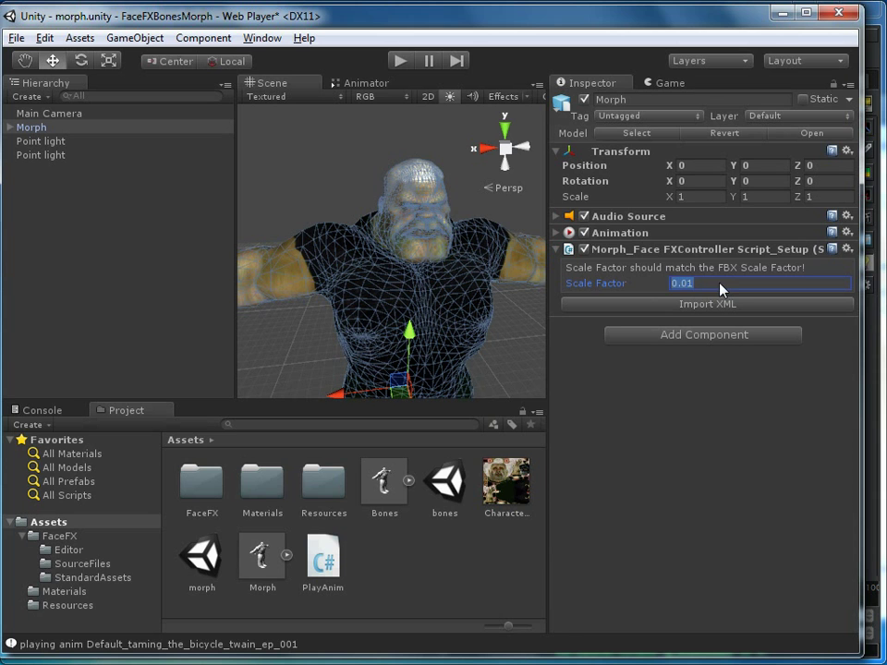
{"action": "type", "text": "1"}
Import Assets/FaceFX/SourceFiles/Morph.xml, skipping saving of separate .anim files
{"action": "left_click", "coordinate": [704, 307]}
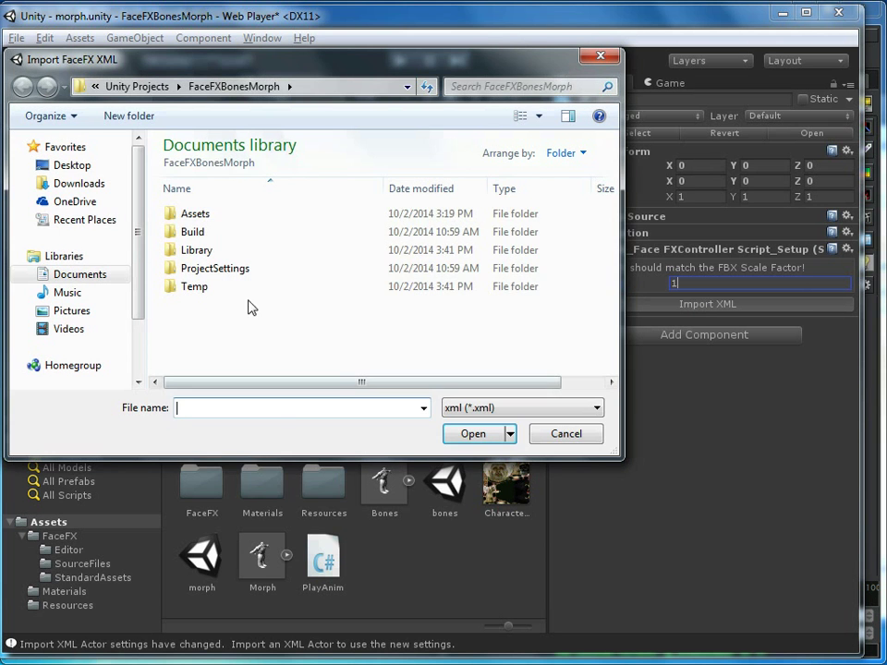
{"action": "double_click", "coordinate": [207, 213]}
{"action": "double_click", "coordinate": [200, 215]}
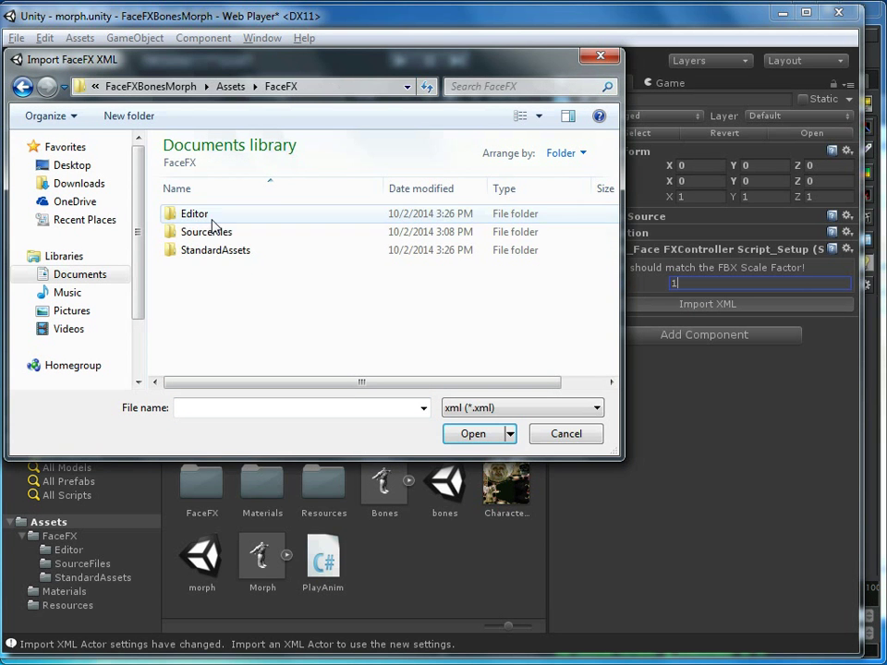
{"action": "double_click", "coordinate": [207, 232]}
{"action": "double_click", "coordinate": [212, 232]}
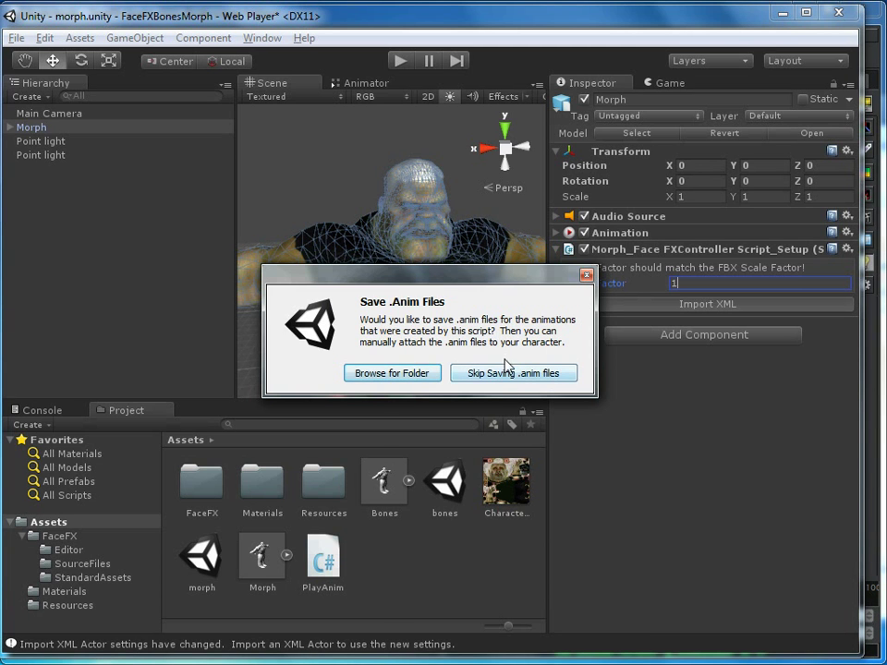
{"action": "left_click", "coordinate": [487, 374]}
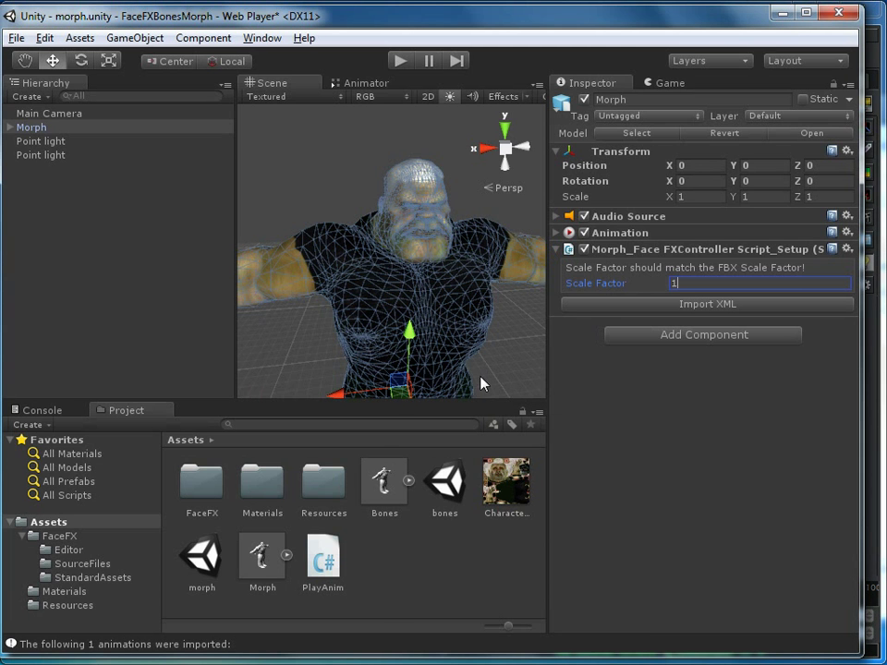
Expand the Animation component and review its 12 clips, ending with Default_taming_the_bicycle
{"action": "left_click", "coordinate": [558, 233]}
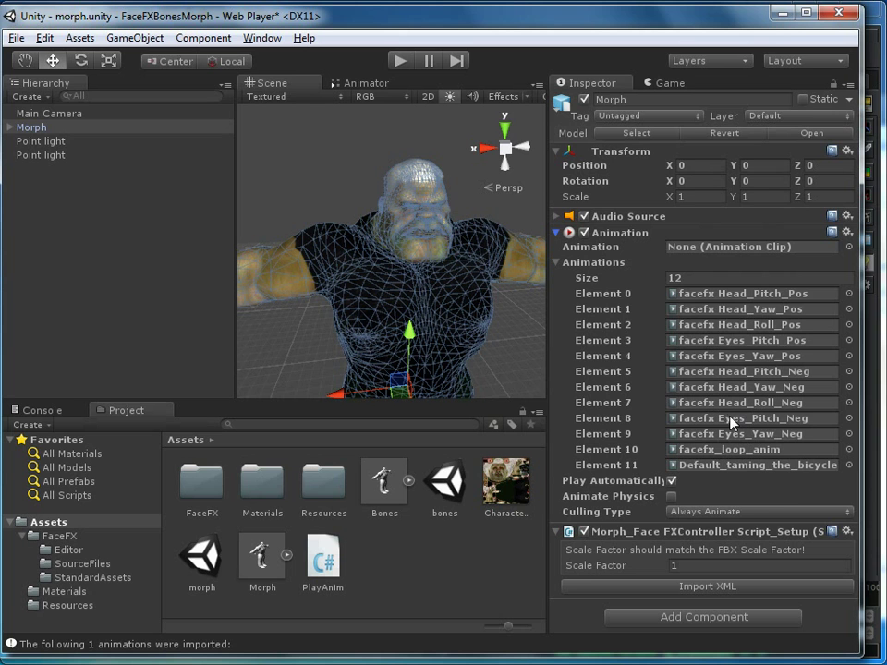
{"action": "left_click", "coordinate": [721, 299]}
{"action": "left_click", "coordinate": [719, 314]}
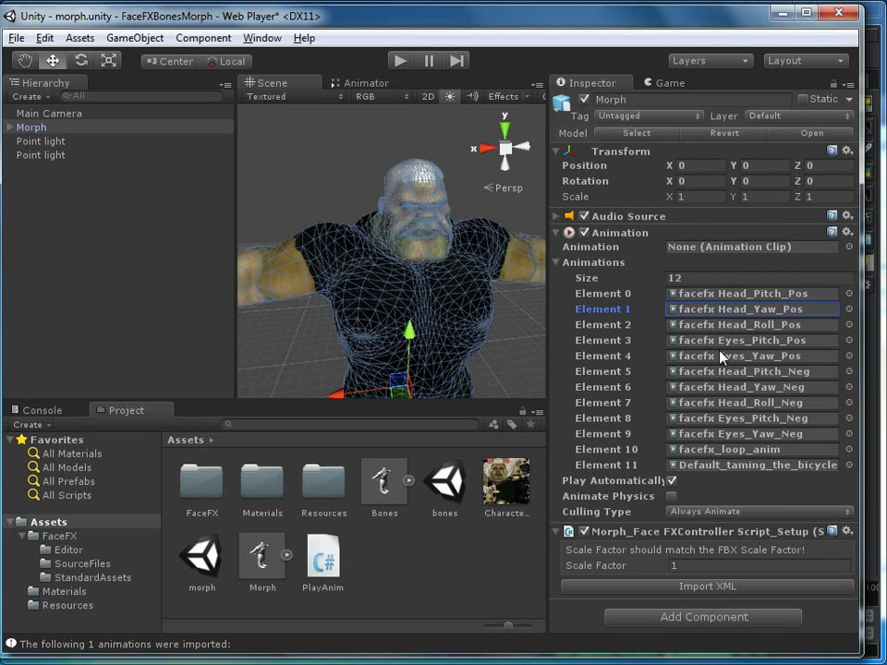
{"action": "left_click", "coordinate": [721, 356]}
{"action": "left_click", "coordinate": [729, 402]}
{"action": "left_click", "coordinate": [725, 466]}
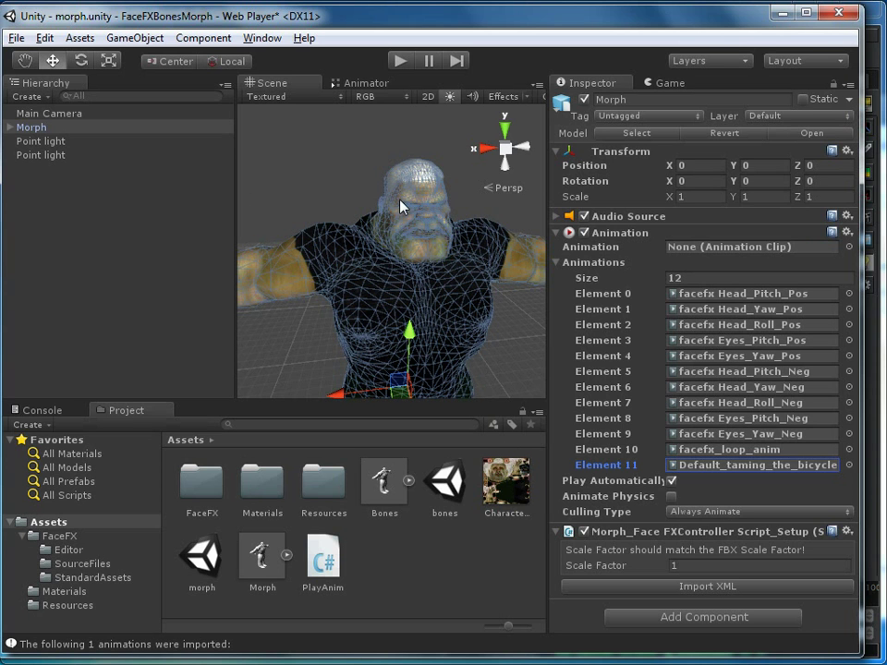
Collapse Morph's Animation clip list and deselect it to view the plain textured character
{"action": "left_click", "coordinate": [347, 182]}
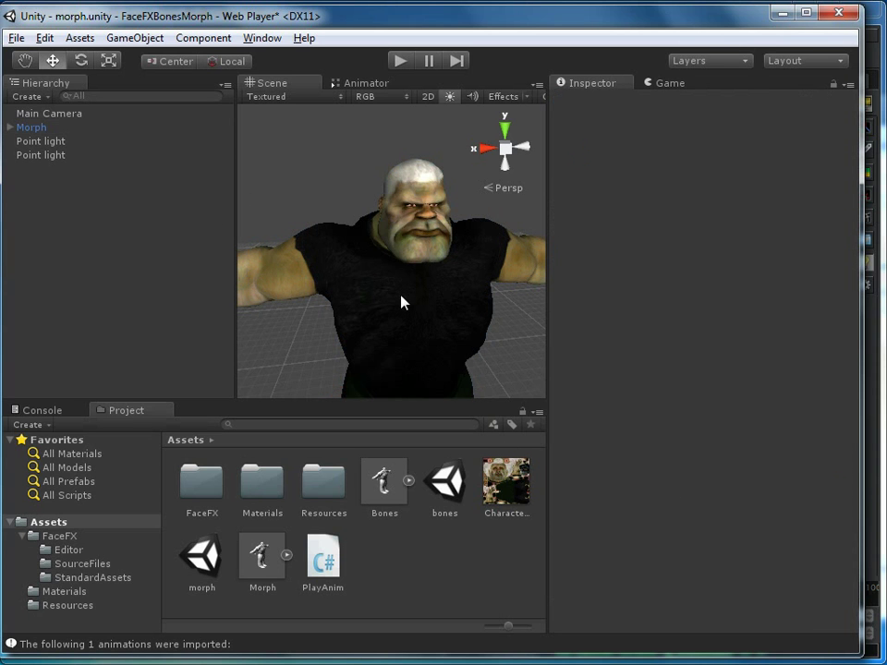
{"action": "left_click", "coordinate": [68, 130]}
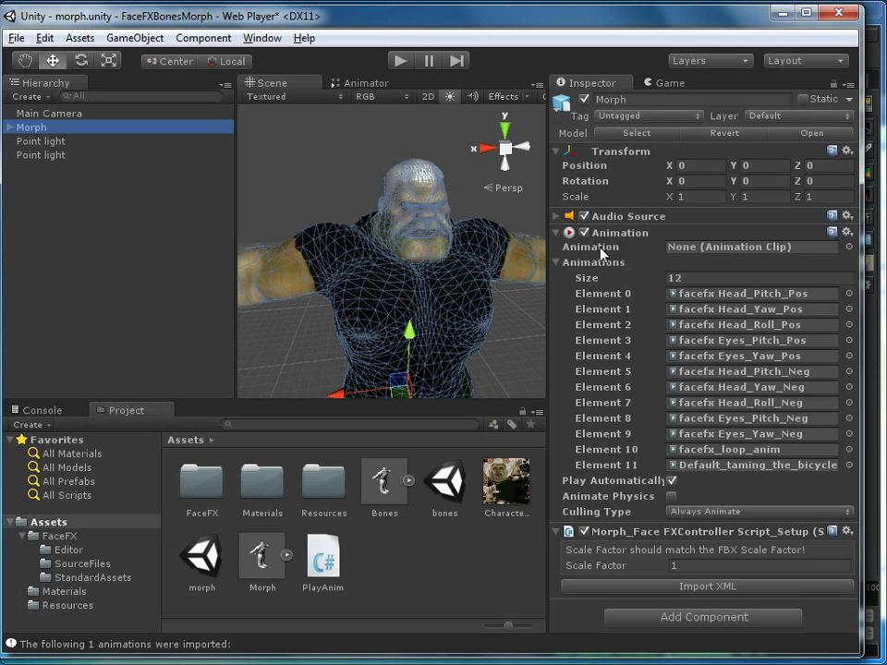
{"action": "left_click", "coordinate": [634, 234]}
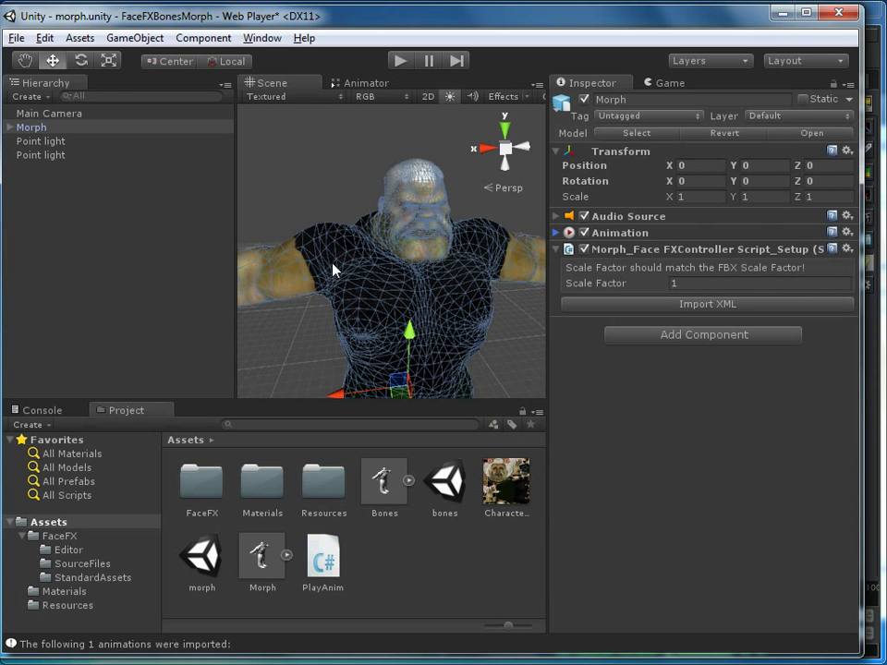
{"action": "left_click", "coordinate": [360, 193]}
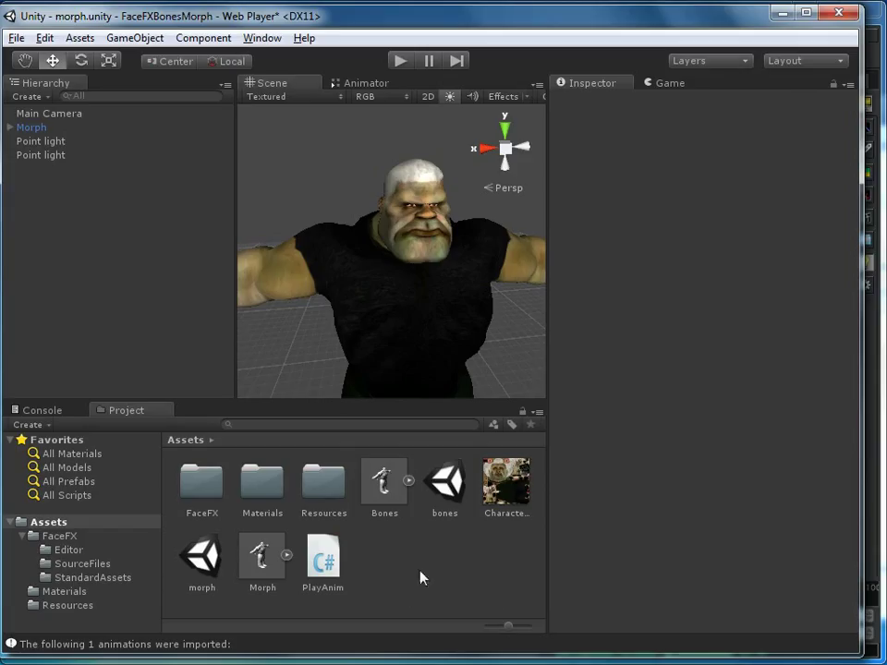
Add PlayAnim to Morph, assign the taming the bicycle audio clip, and enable Is Morph Character
{"action": "left_click", "coordinate": [324, 570]}
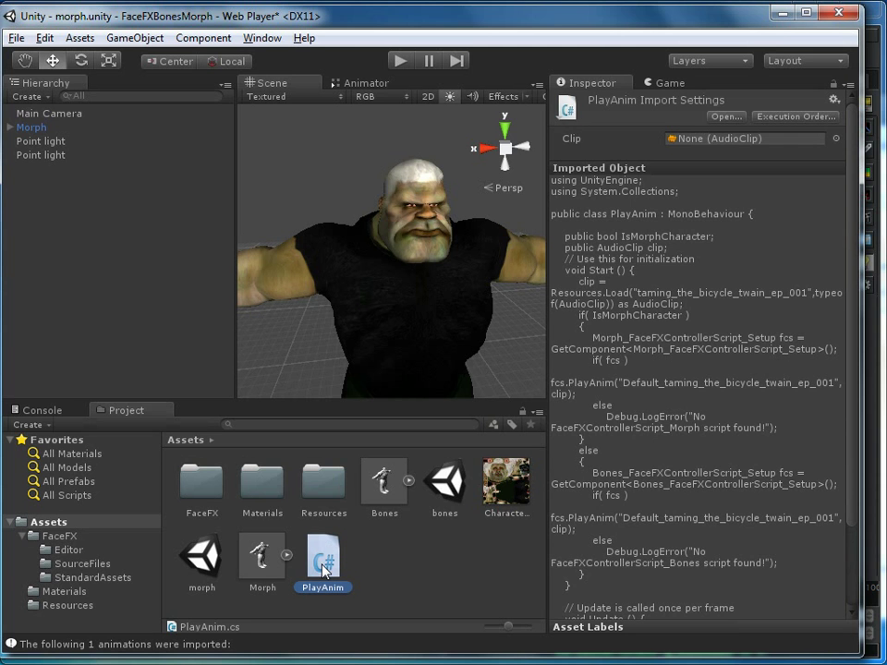
{"action": "left_click_drag", "start_coordinate": [324, 570], "coordinate": [31, 129]}
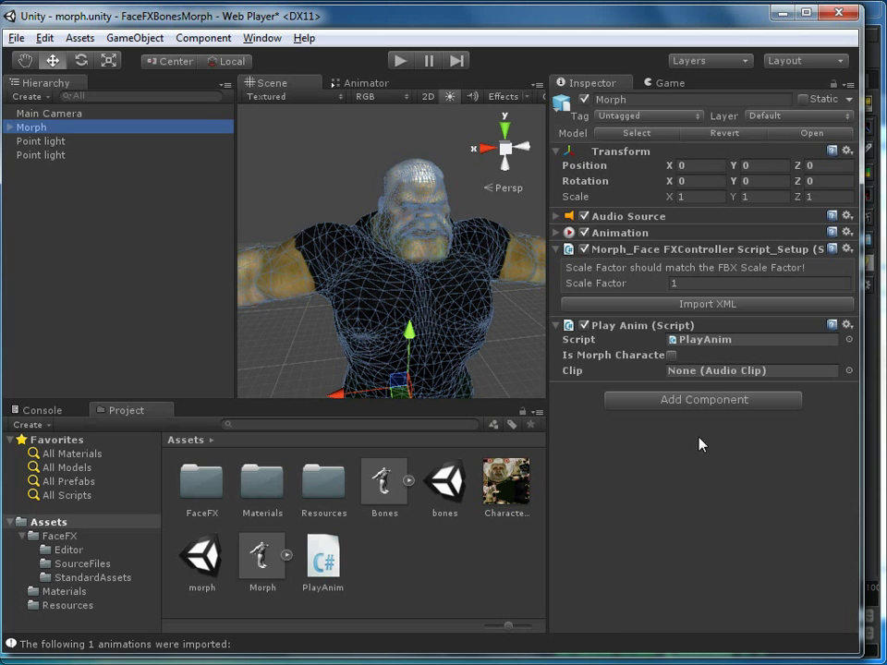
{"action": "left_click", "coordinate": [850, 370]}
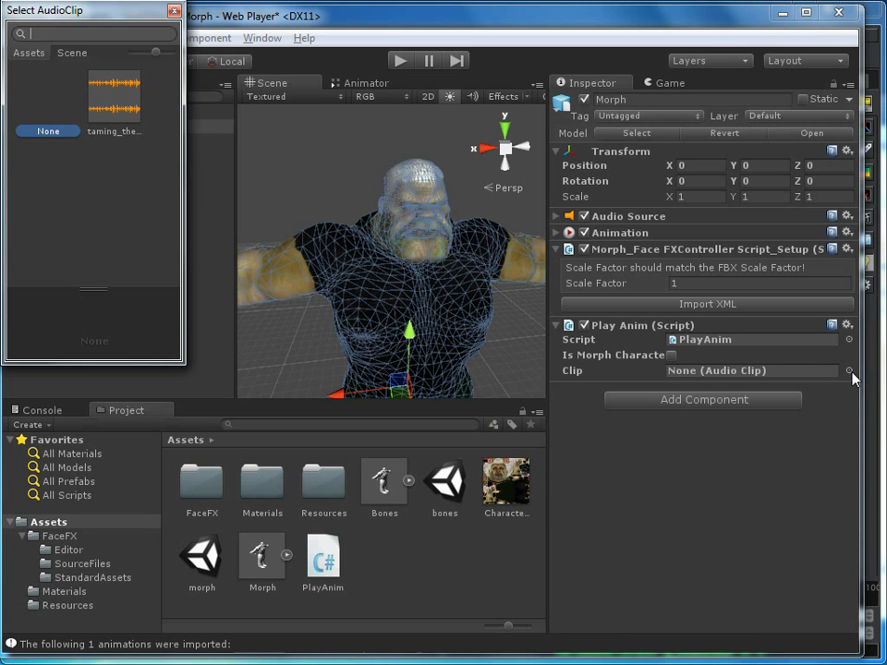
{"action": "left_click", "coordinate": [114, 107]}
{"action": "left_click", "coordinate": [114, 106]}
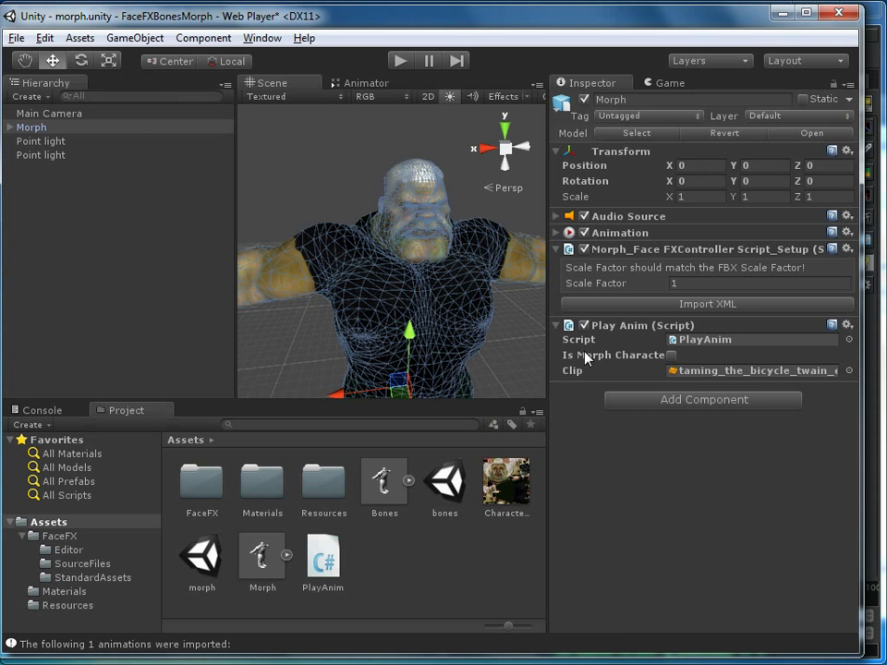
{"action": "left_click", "coordinate": [671, 356]}
Review PlayAnim.cs Start(): IsMorphCharacter selects the Morph or Bones setup script, which plays the clip
{"action": "double_click", "coordinate": [322, 559]}
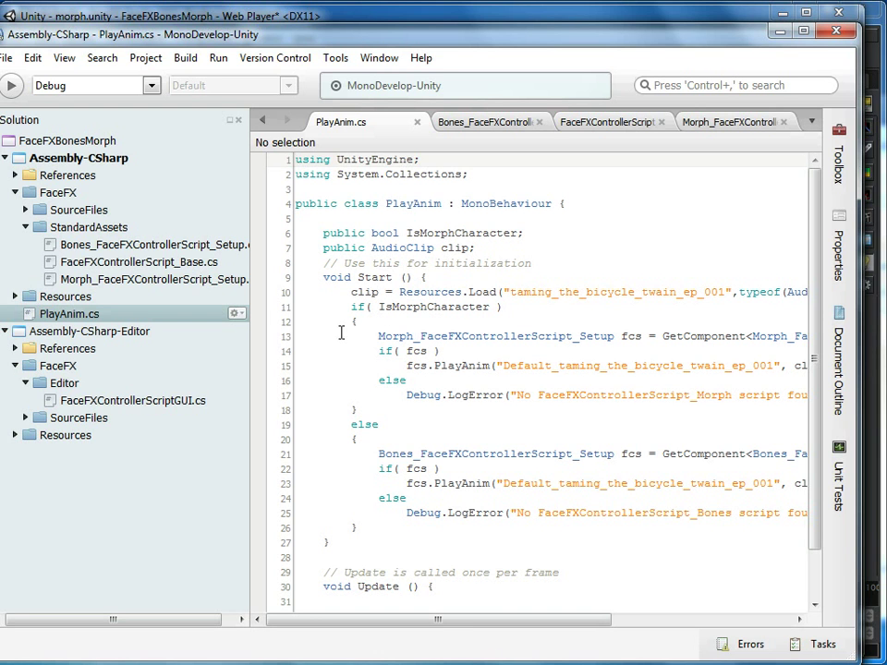
{"action": "left_click", "coordinate": [381, 306]}
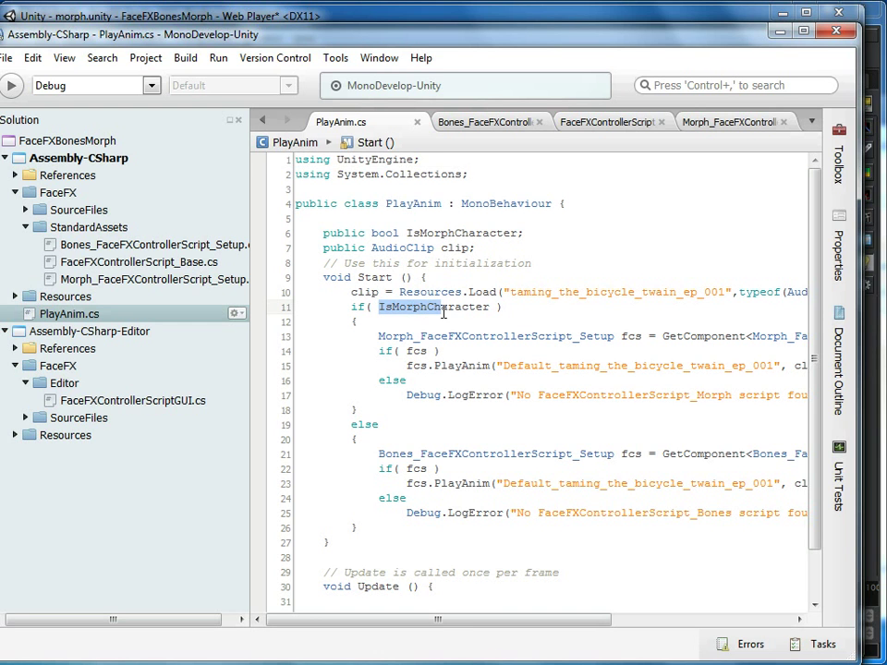
{"action": "double_click", "coordinate": [511, 336]}
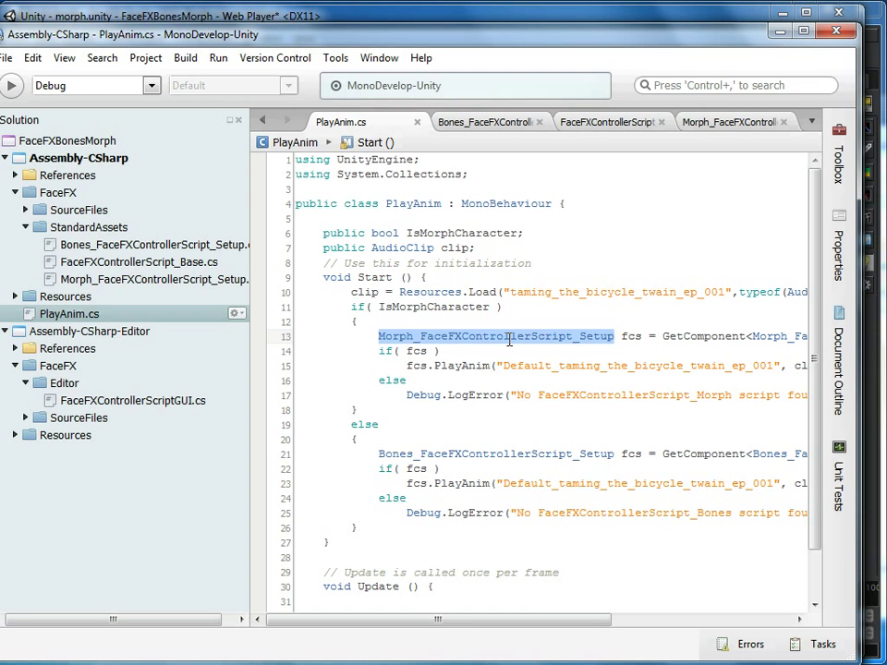
{"action": "double_click", "coordinate": [500, 452]}
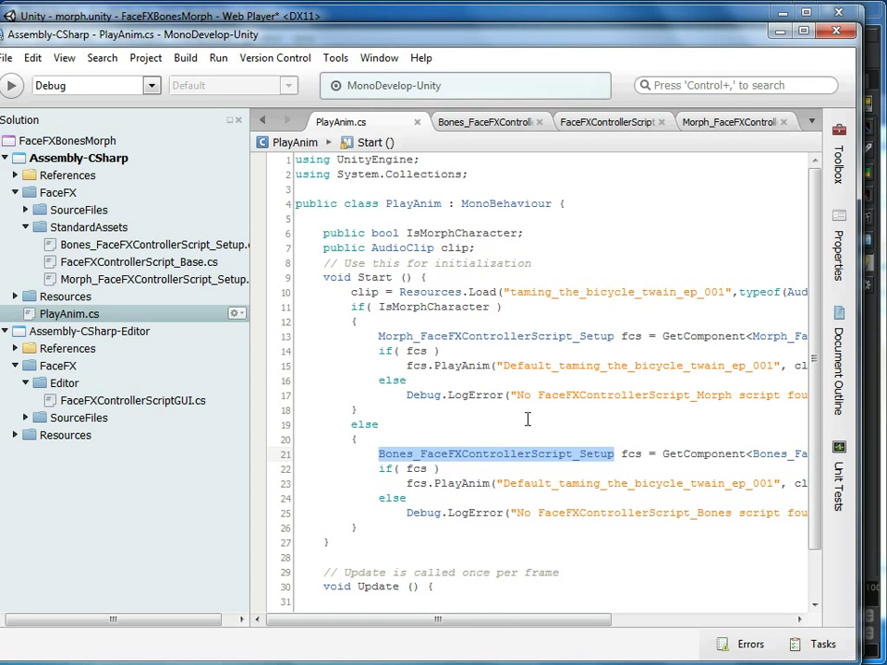
{"action": "double_click", "coordinate": [478, 366]}
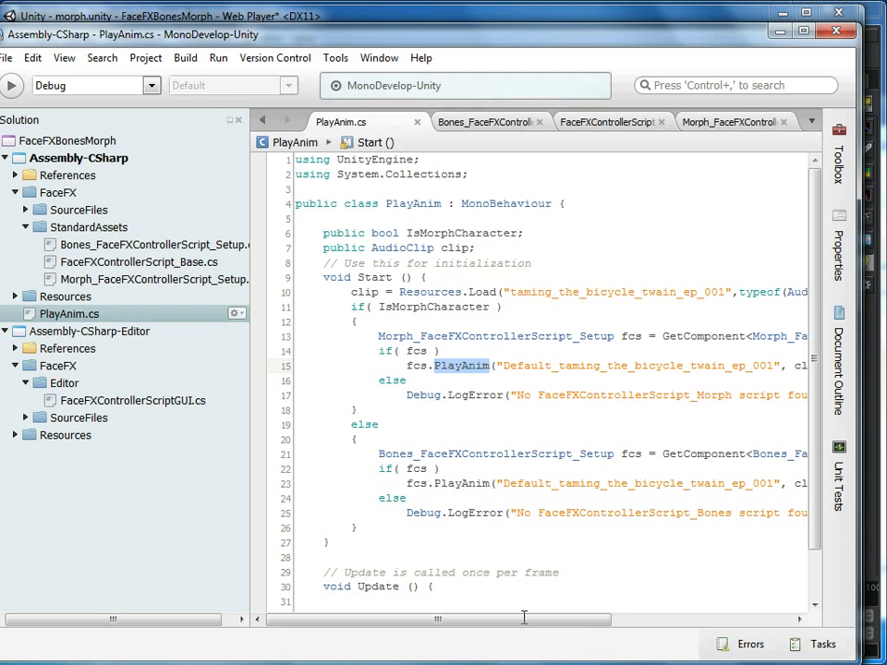
{"action": "left_click_drag", "start_coordinate": [524, 618], "coordinate": [612, 619]}
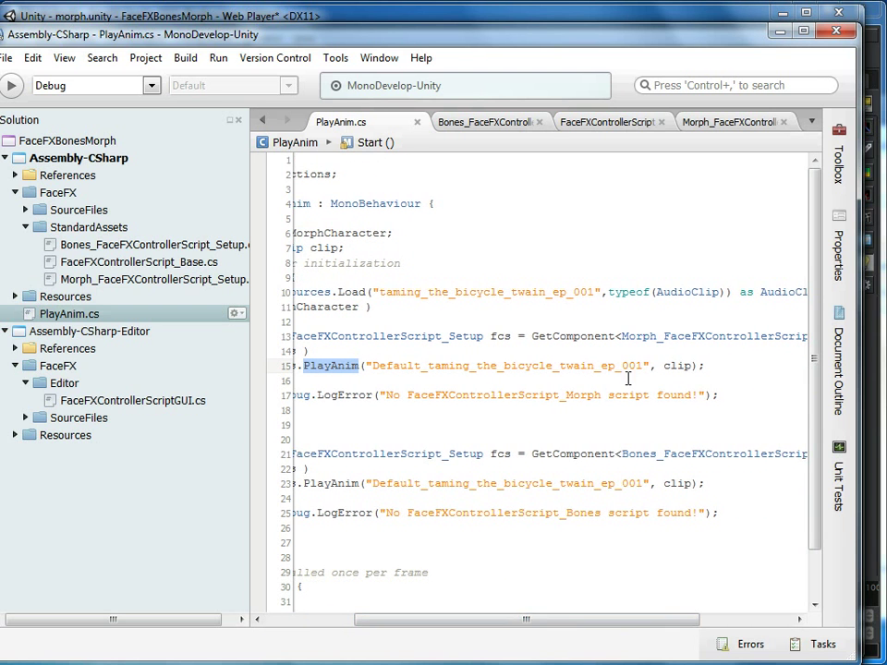
{"action": "left_click_drag", "start_coordinate": [490, 615], "coordinate": [406, 617]}
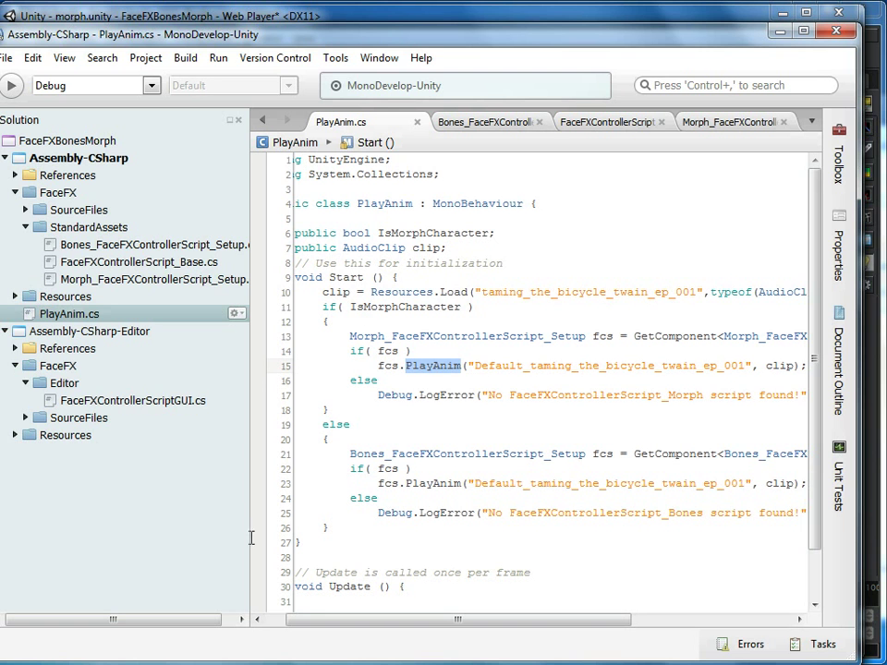
Run the scene twice, watching the brute lip-sync the taming_the_bicycle audio, stopping each time
{"action": "left_click", "coordinate": [161, 18]}
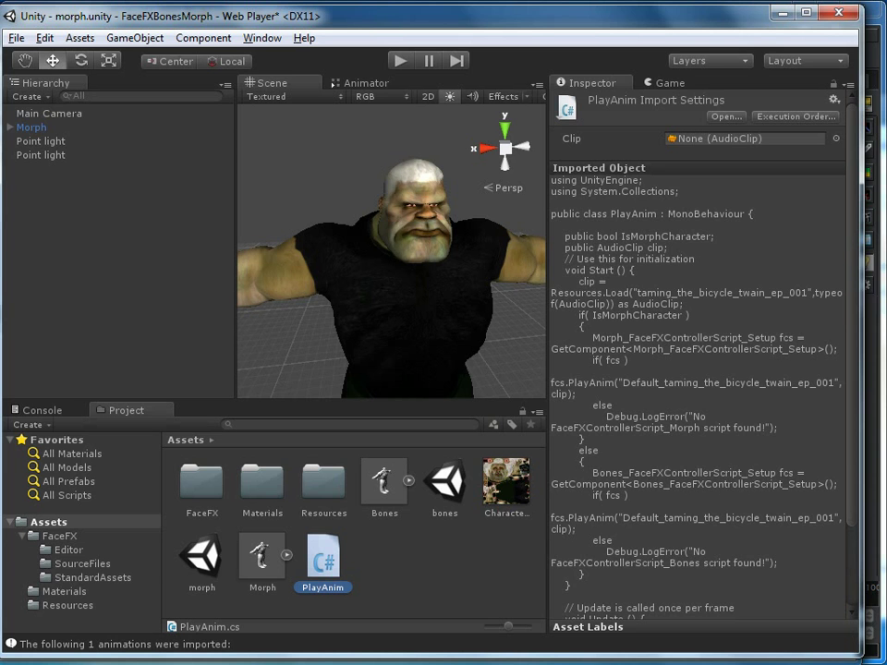
{"action": "left_click", "coordinate": [394, 61]}
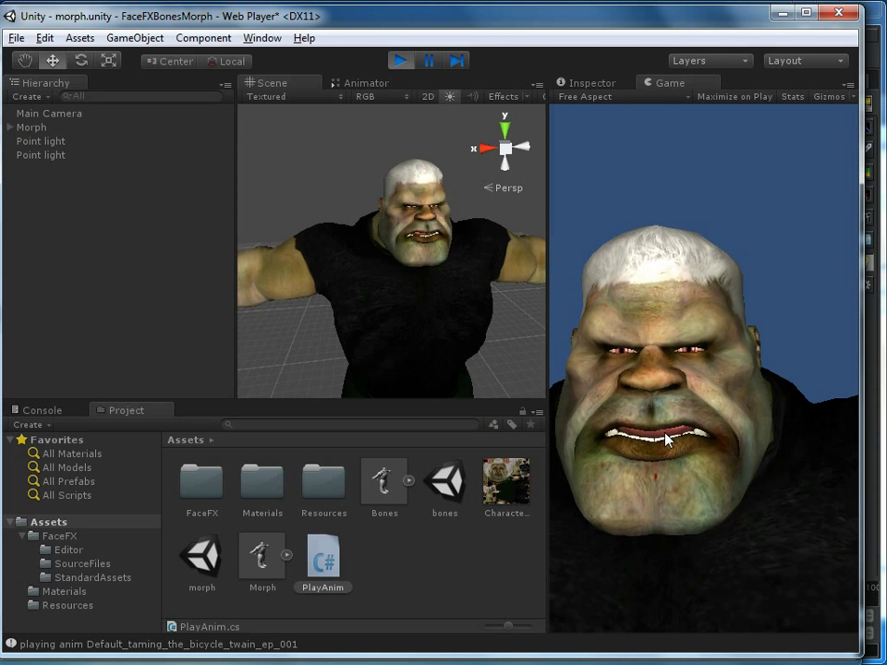
{"action": "left_click", "coordinate": [400, 61]}
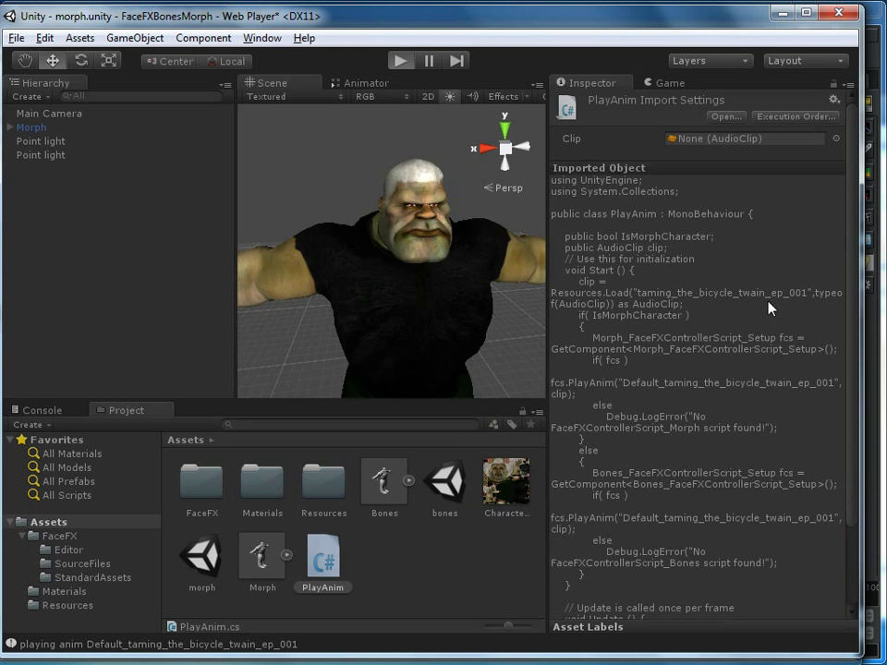
{"action": "key", "text": "ctrl+p"}
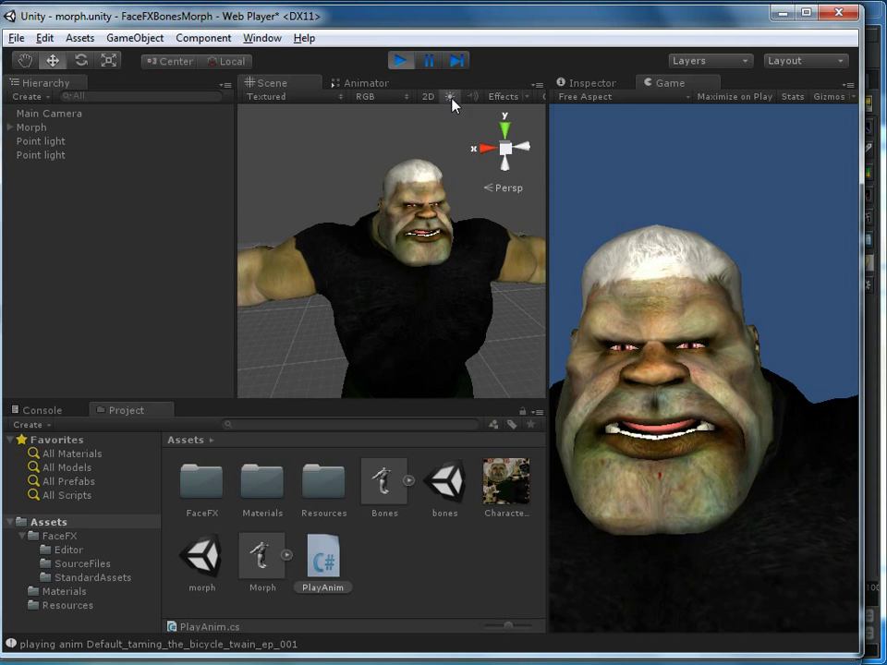
{"action": "left_click", "coordinate": [400, 62]}
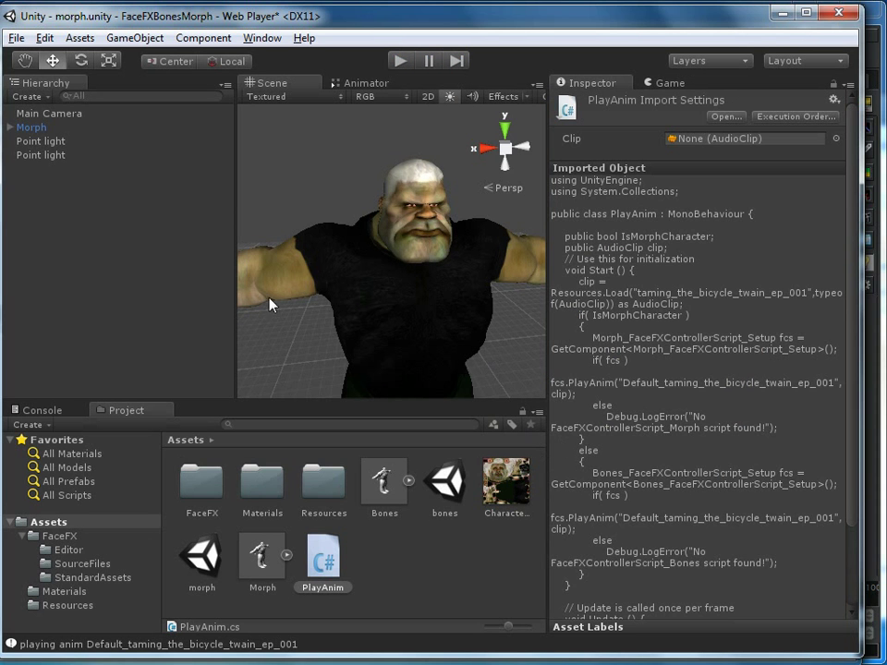